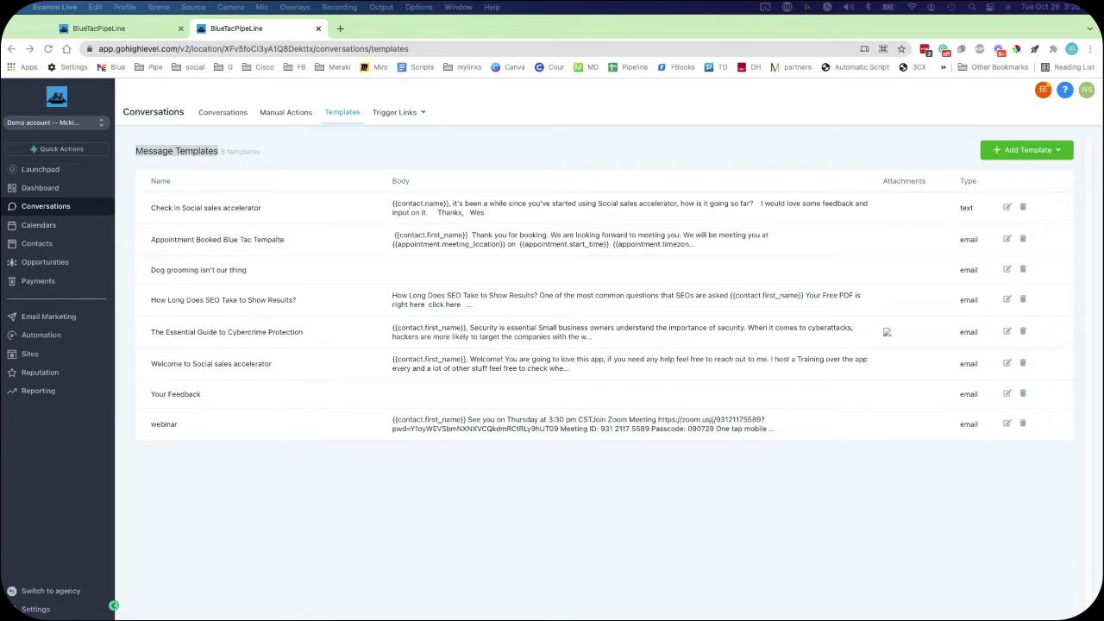
# Start a new email template named "New" with the subject "New Test Email".
pyautogui.press('super+Tab')
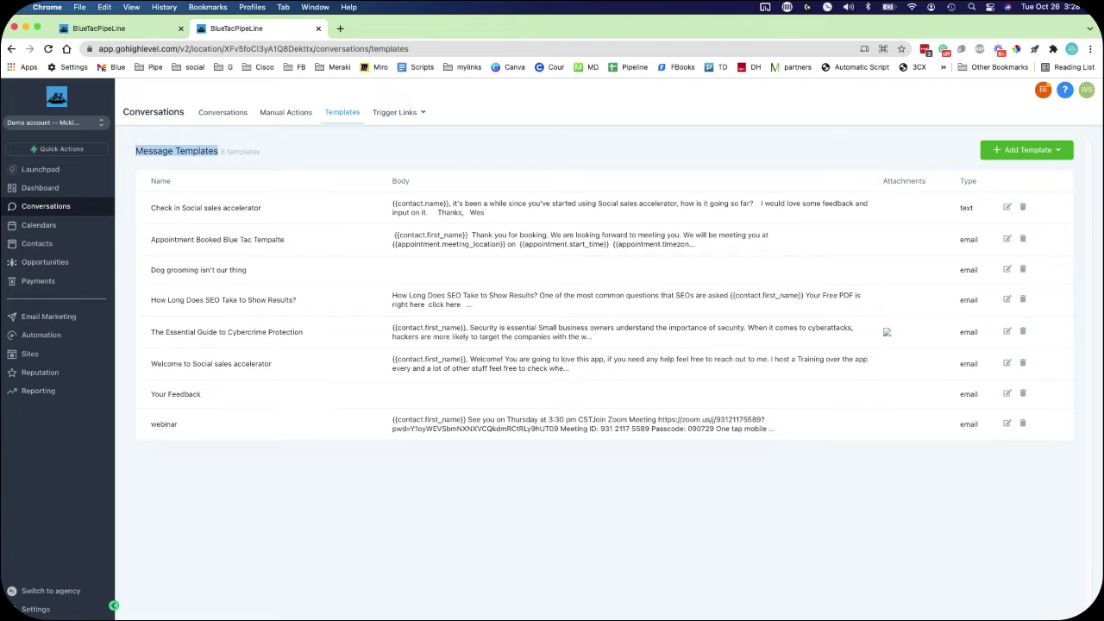
pyautogui.click(1026, 150)
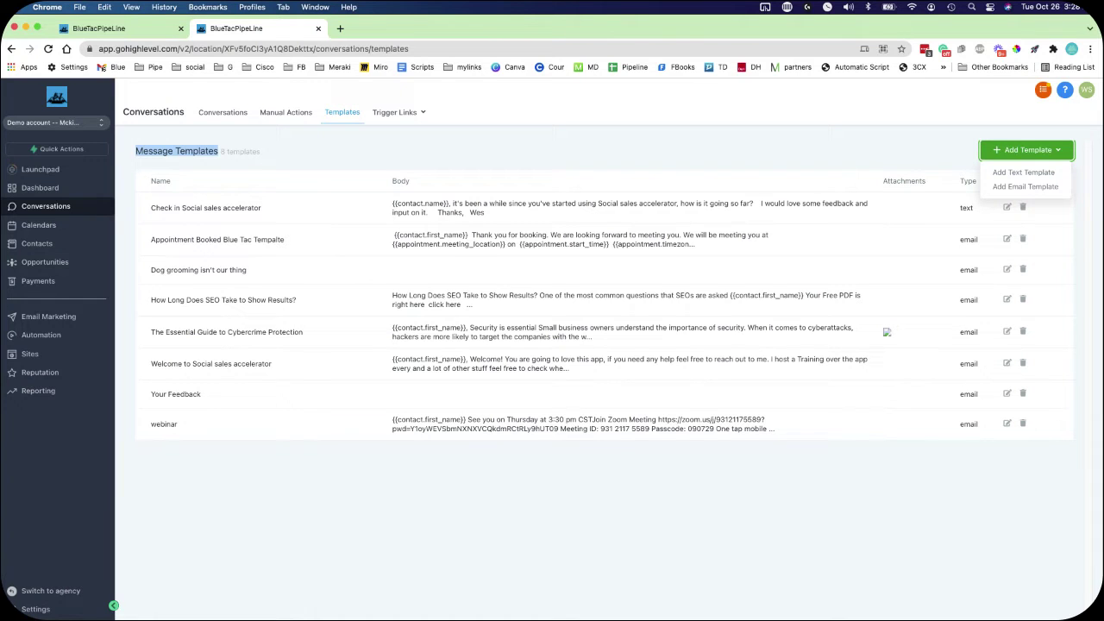
pyautogui.click(1025, 186)
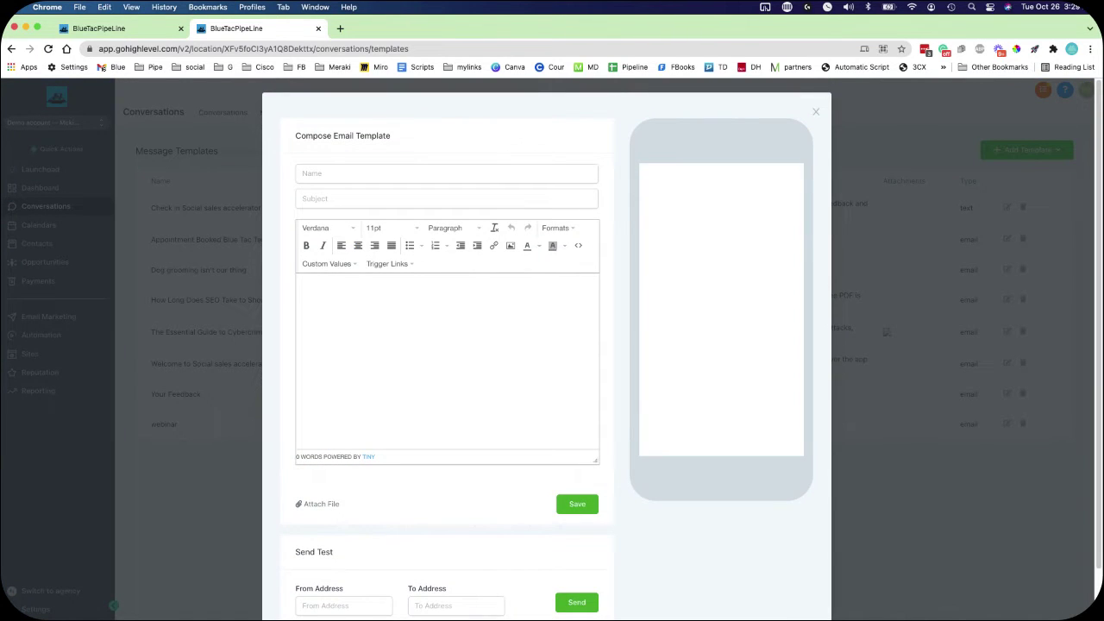
pyautogui.click(302, 173)
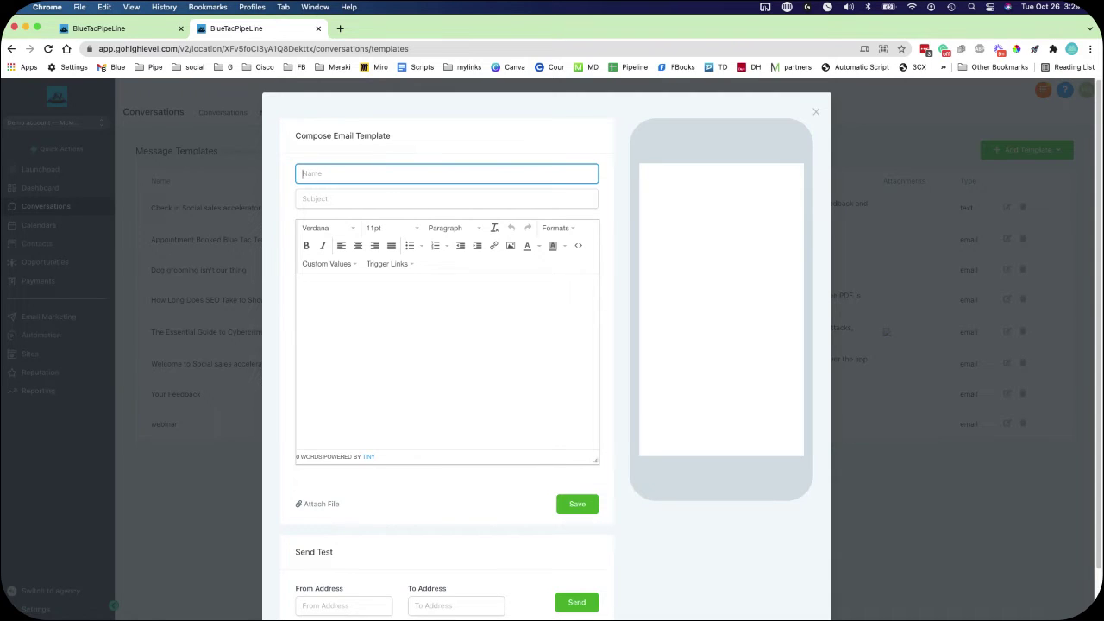
pyautogui.write('New')
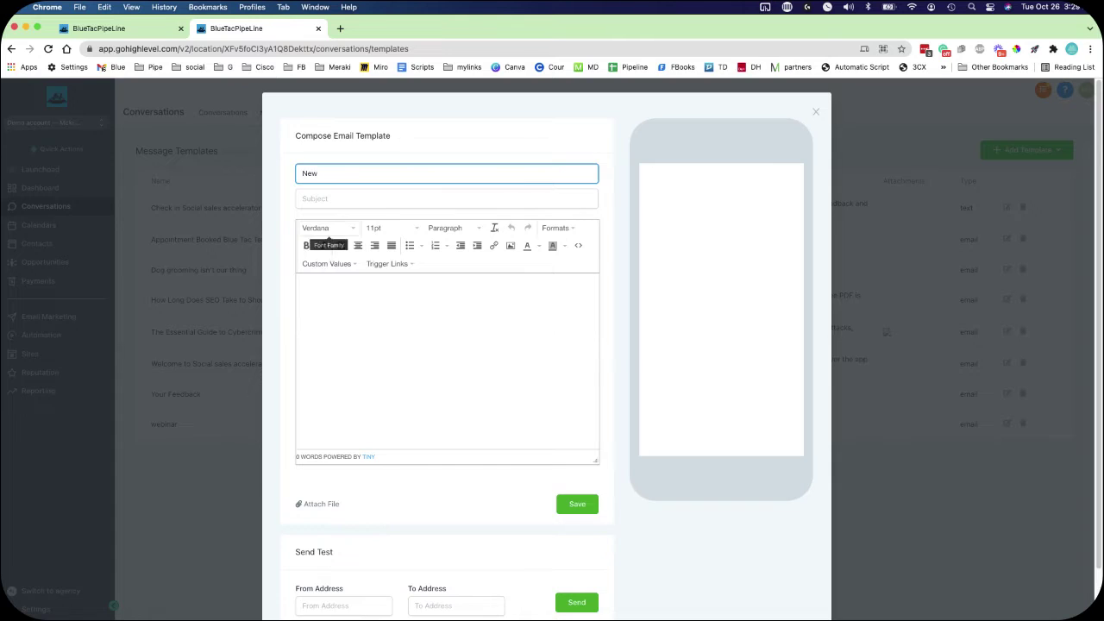
pyautogui.click(328, 199)
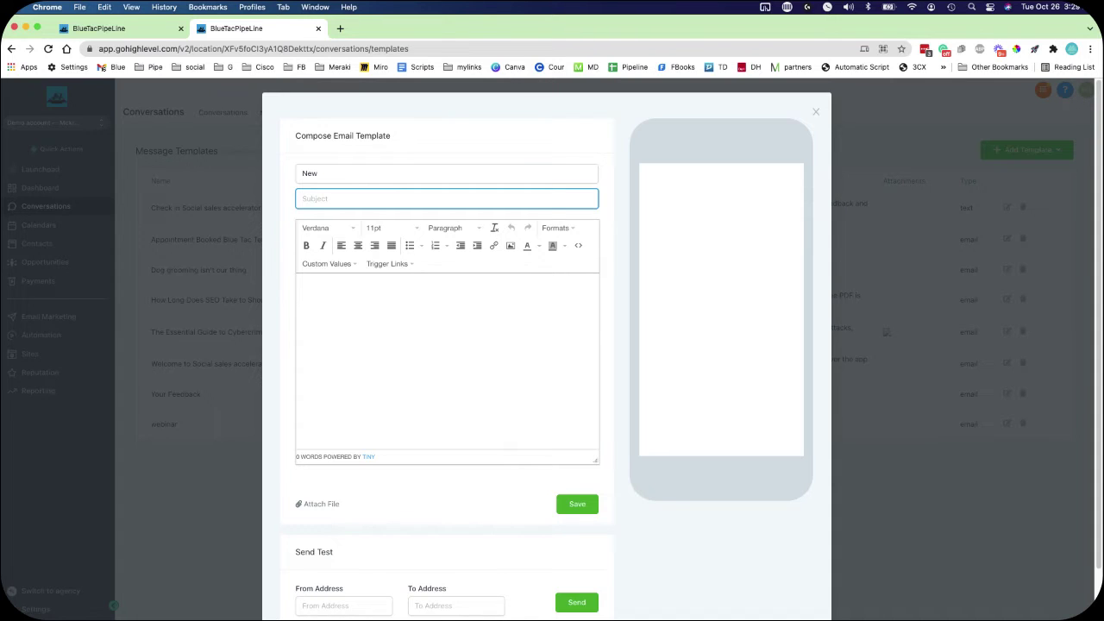
pyautogui.write('New Test Email')
# Insert the contact's Full Name custom value in the email body and copy the {{contact.name}} placeholder.
pyautogui.click(327, 263)
pyautogui.moveTo(318, 281)
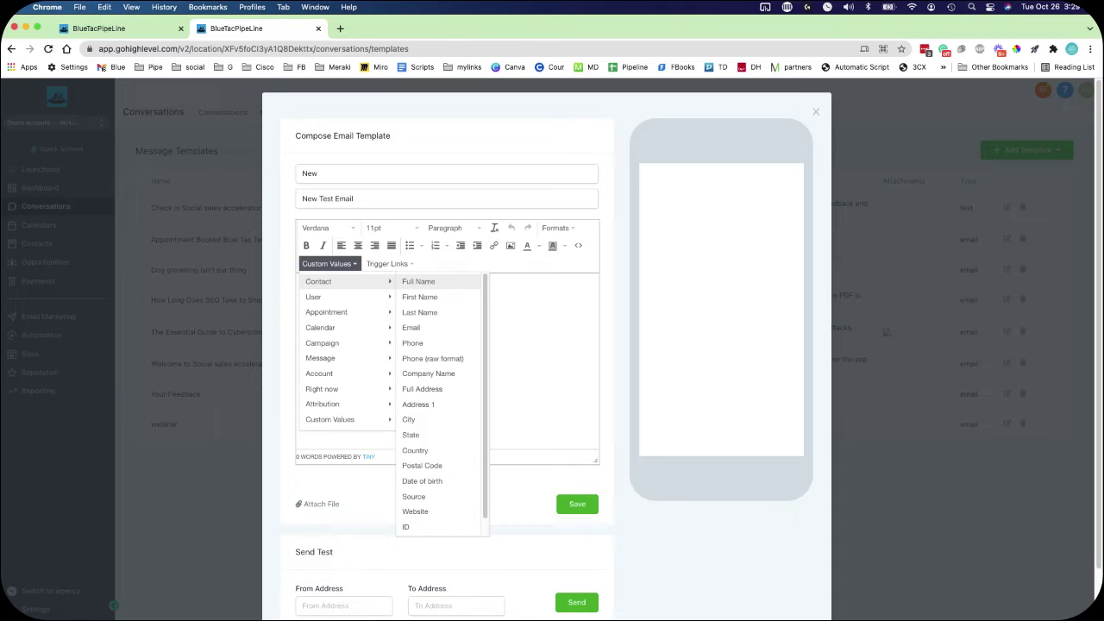
pyautogui.click(419, 282)
pyautogui.moveTo(369, 282); pyautogui.dragTo(300, 282)
pyautogui.rightClick(330, 284)
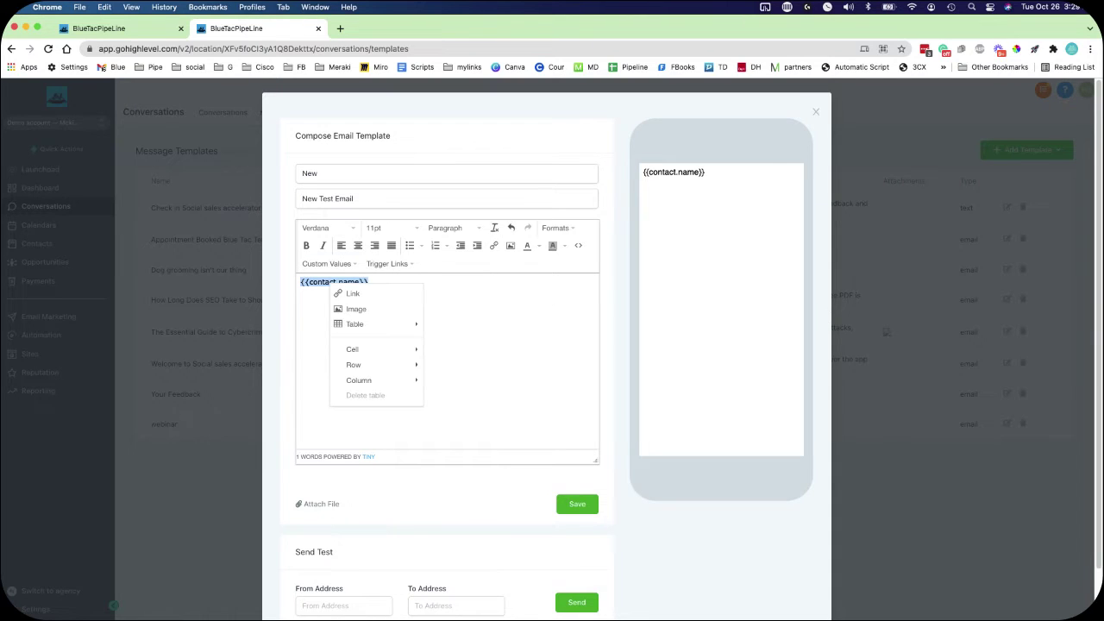
pyautogui.moveTo(354, 364)
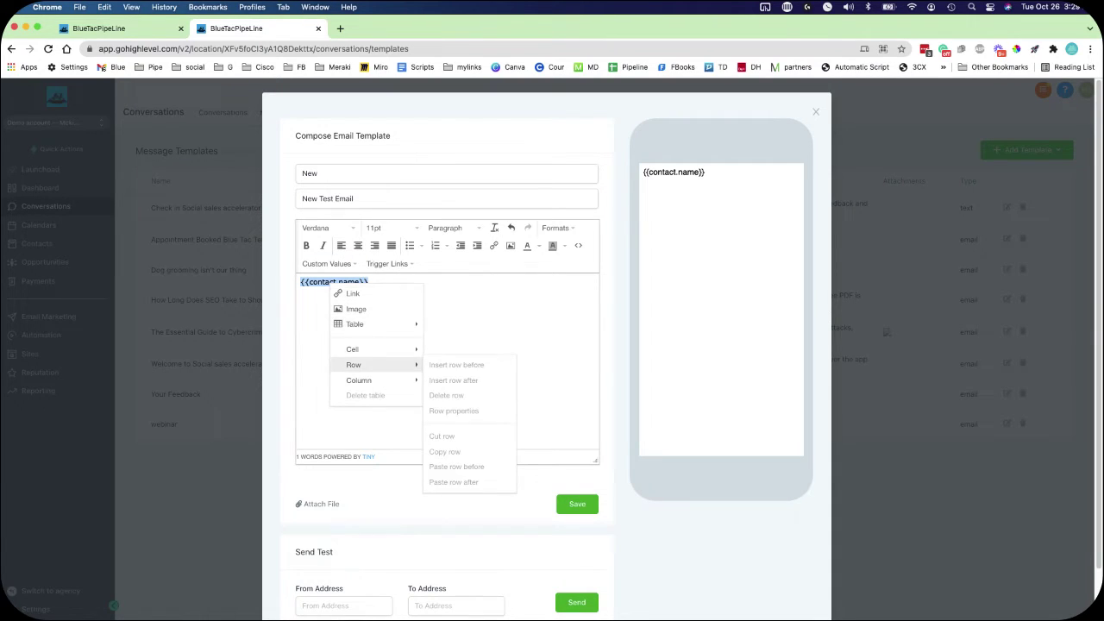
pyautogui.click(369, 282)
pyautogui.moveTo(369, 282); pyautogui.dragTo(300, 282)
pyautogui.press('super+c')
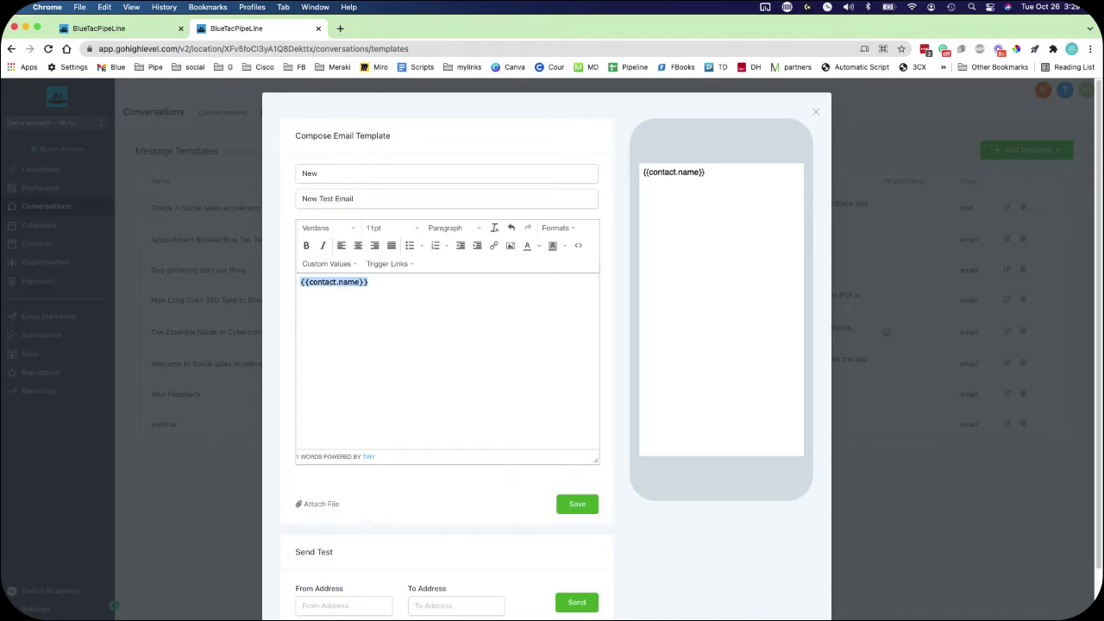
# Append the copied {{contact.name}} placeholder to the end of the subject and remove it from the email body.
pyautogui.click(354, 198)
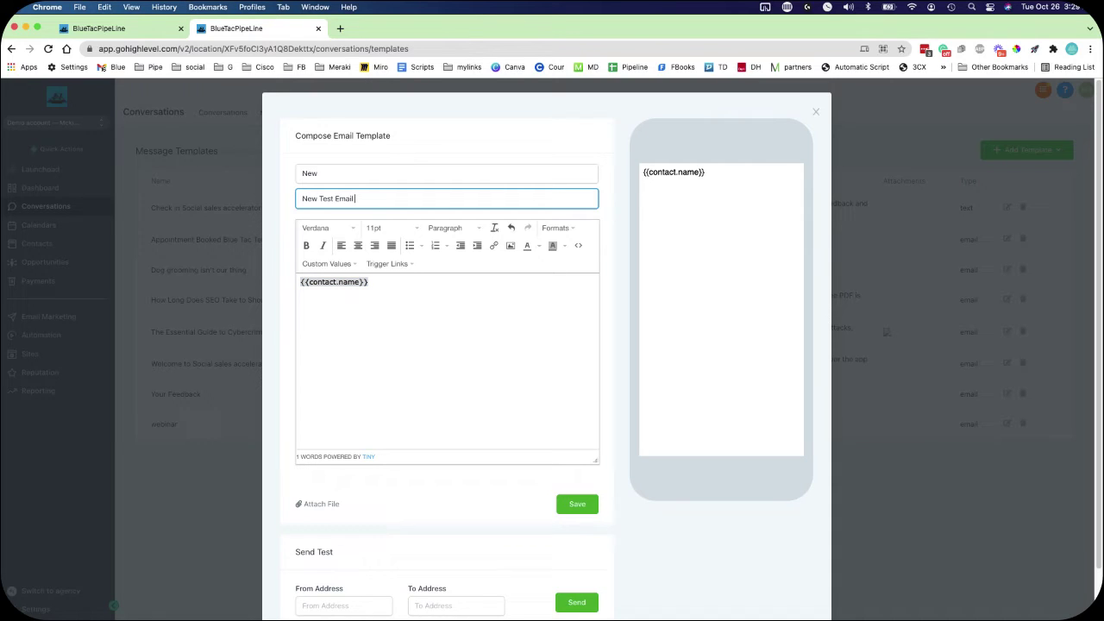
pyautogui.press('super+v')
pyautogui.moveTo(369, 282); pyautogui.dragTo(300, 282)
pyautogui.press('BackSpace')
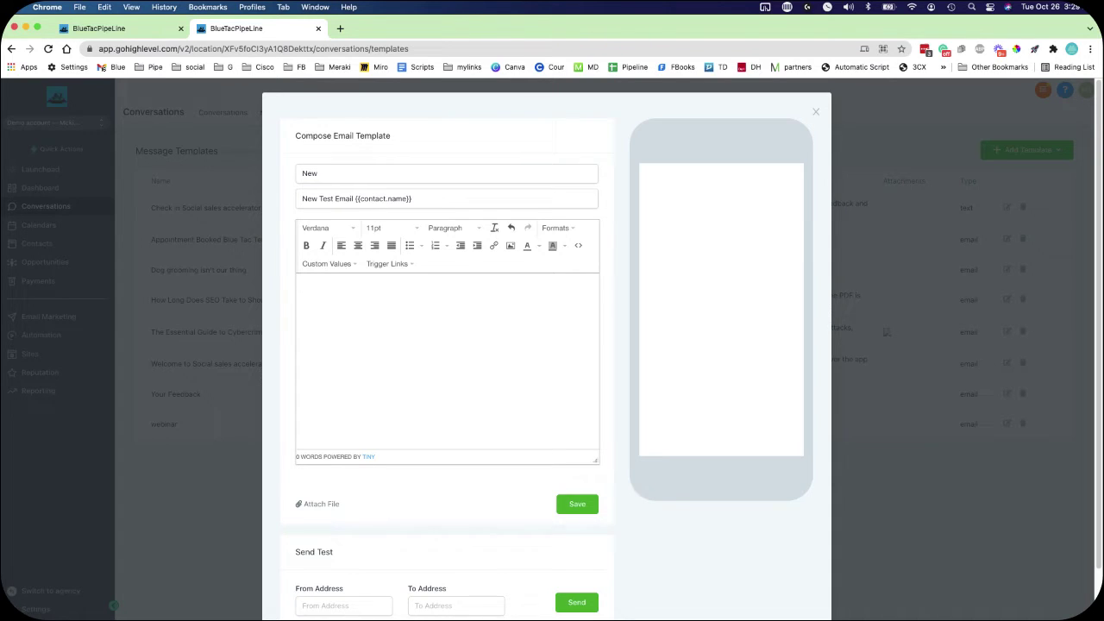
pyautogui.click(431, 198)
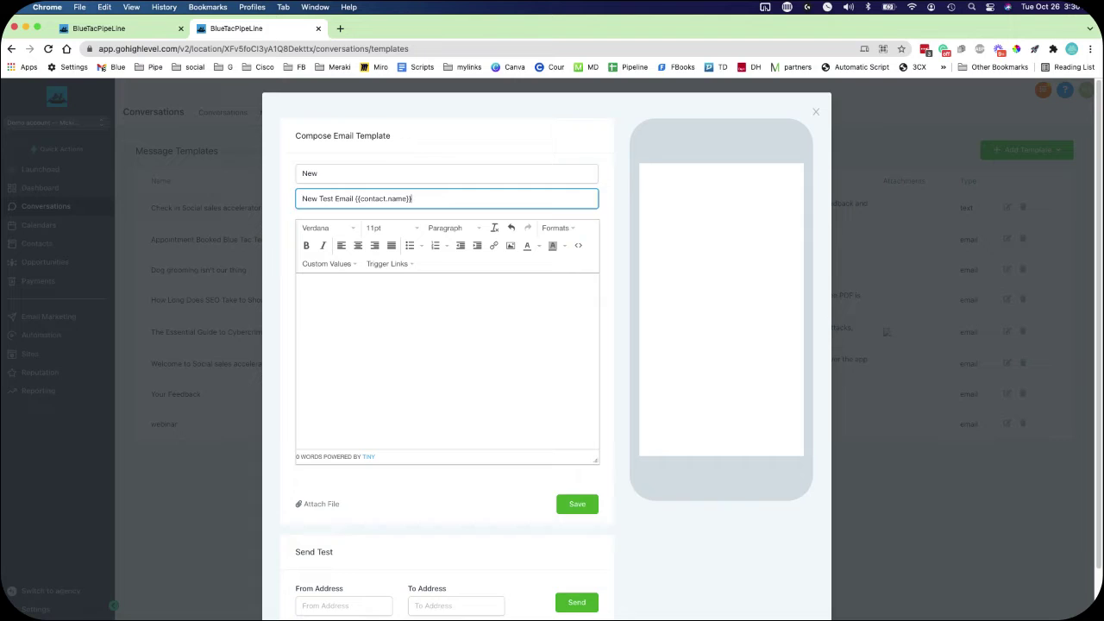
# Paste the copied photoshoot offer text into the email body and add an empty line above "Hey friends!".
pyautogui.click(300, 281)
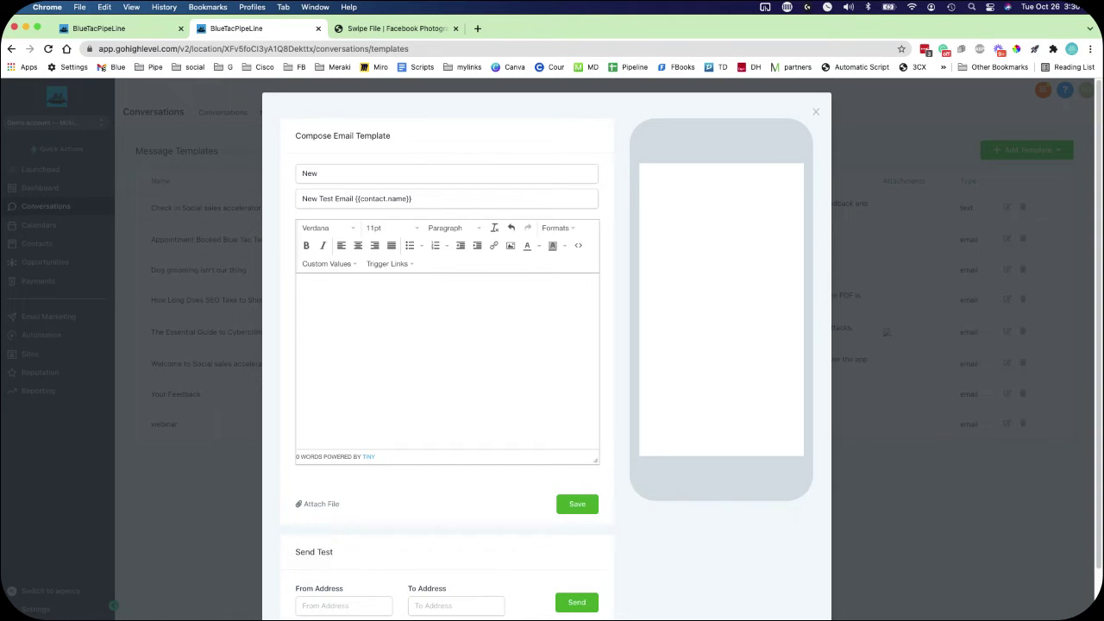
pyautogui.rightClick(320, 284)
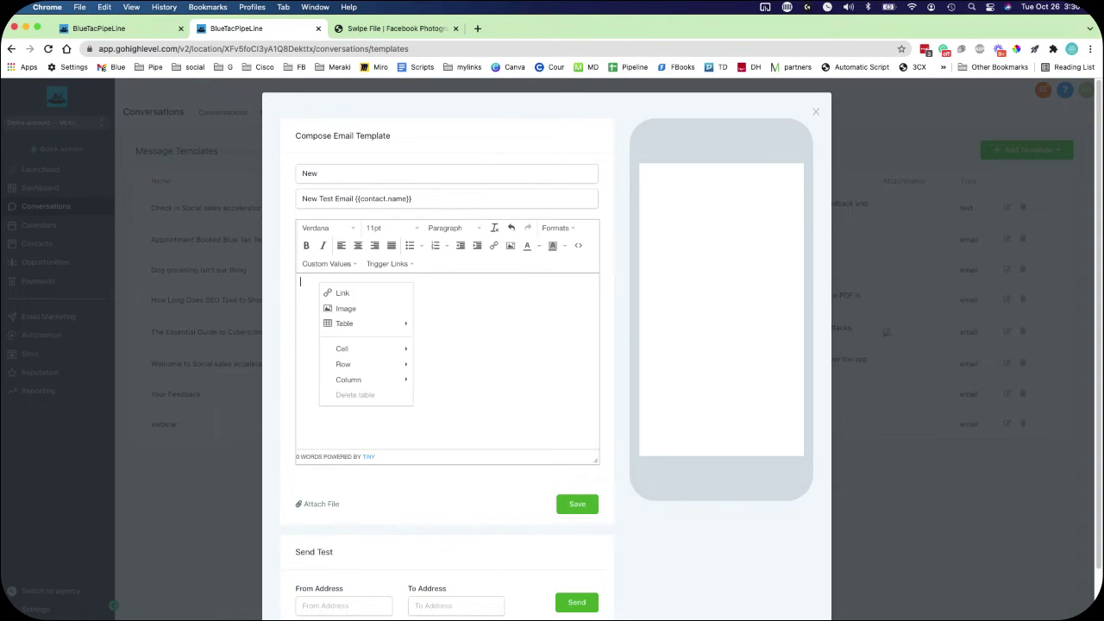
pyautogui.press('Escape')
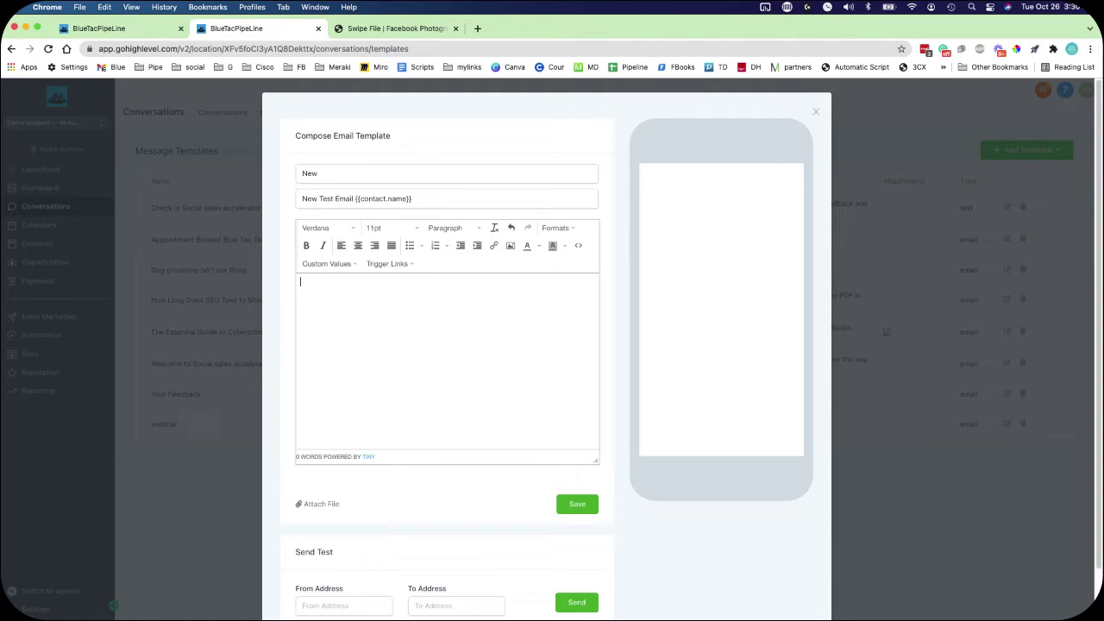
pyautogui.press('super+v')
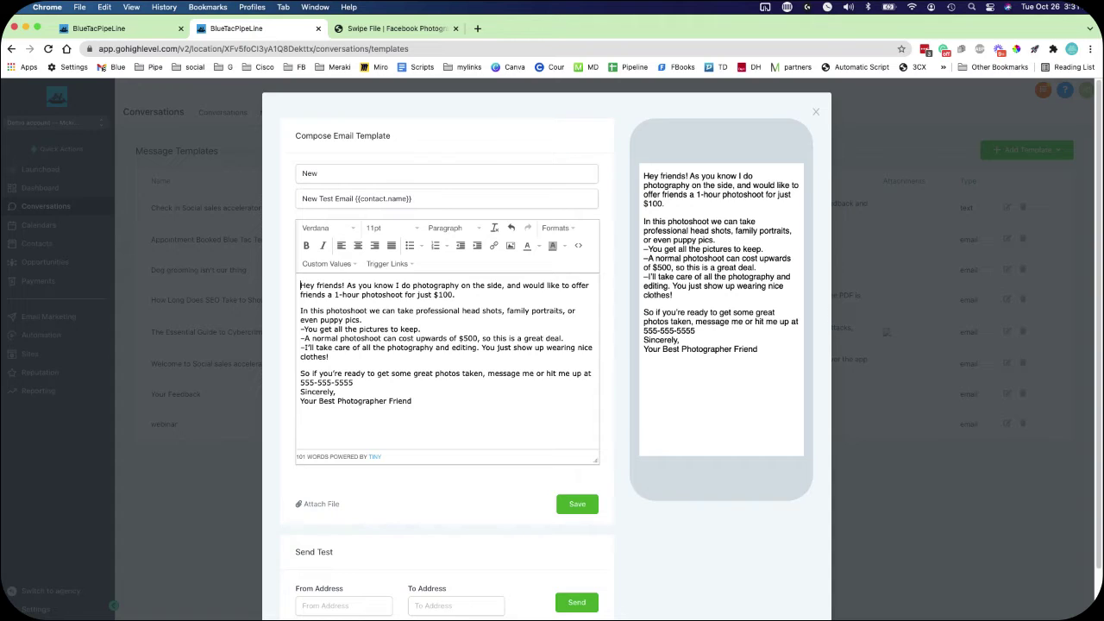
pyautogui.press('Return')
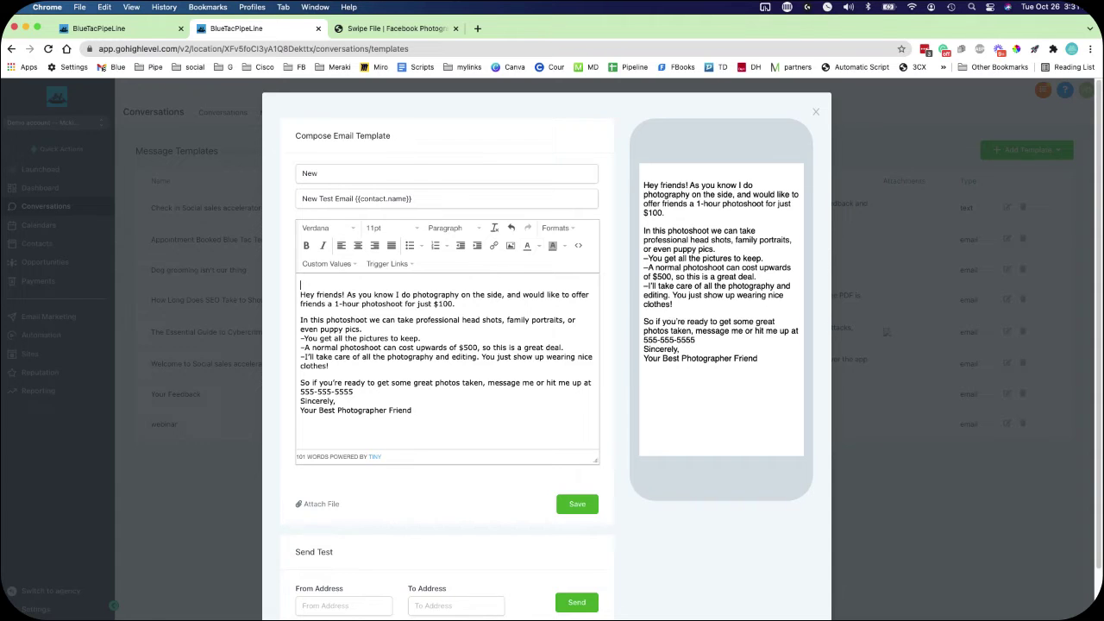
# Upload Blue Tac logo.png from the logo folder and insert it above the greeting with the image description "BlueTacLogo".
pyautogui.click(509, 245)
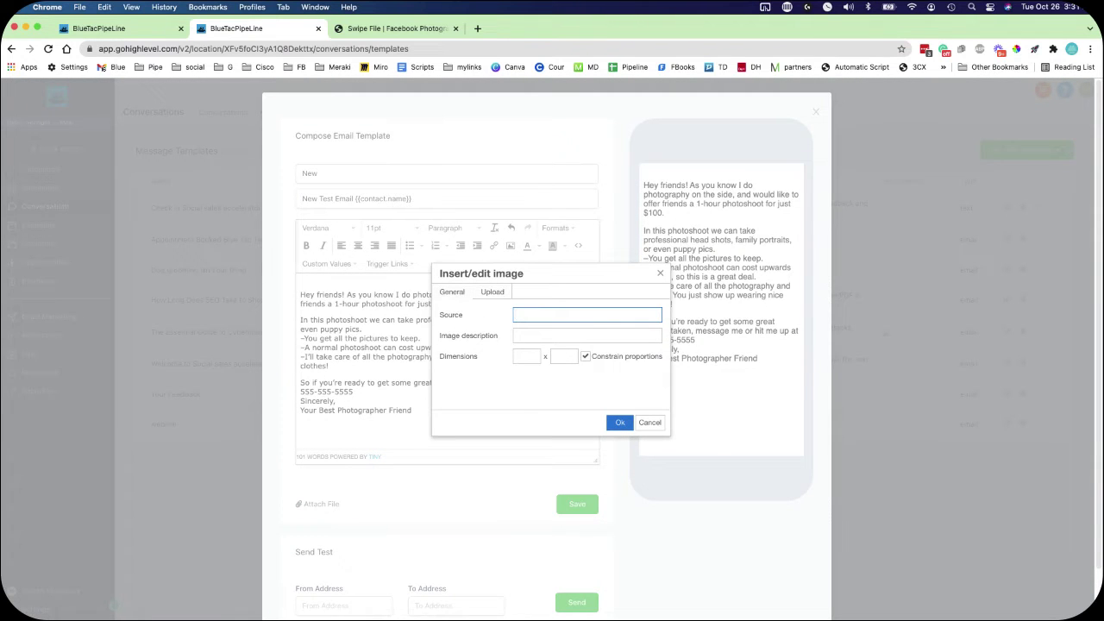
pyautogui.click(492, 292)
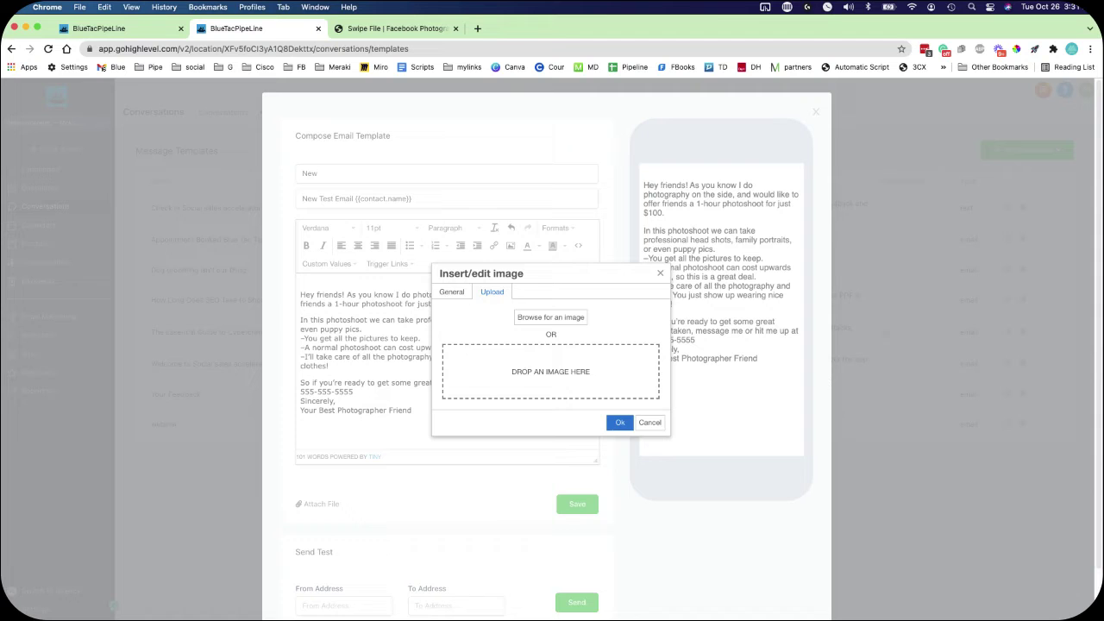
pyautogui.click(550, 316)
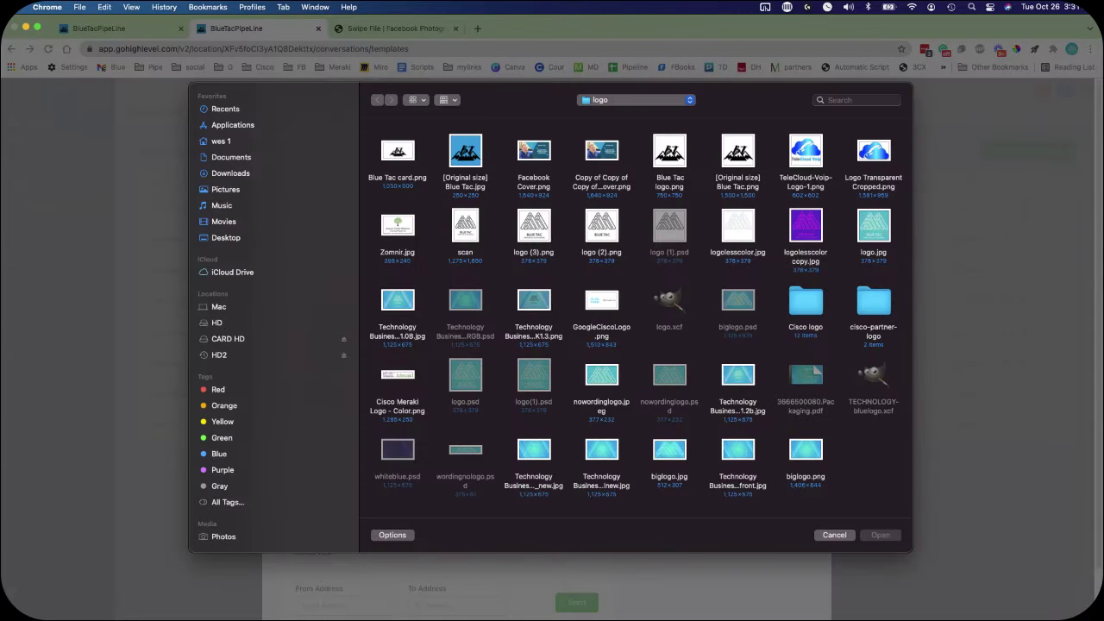
pyautogui.click(670, 152)
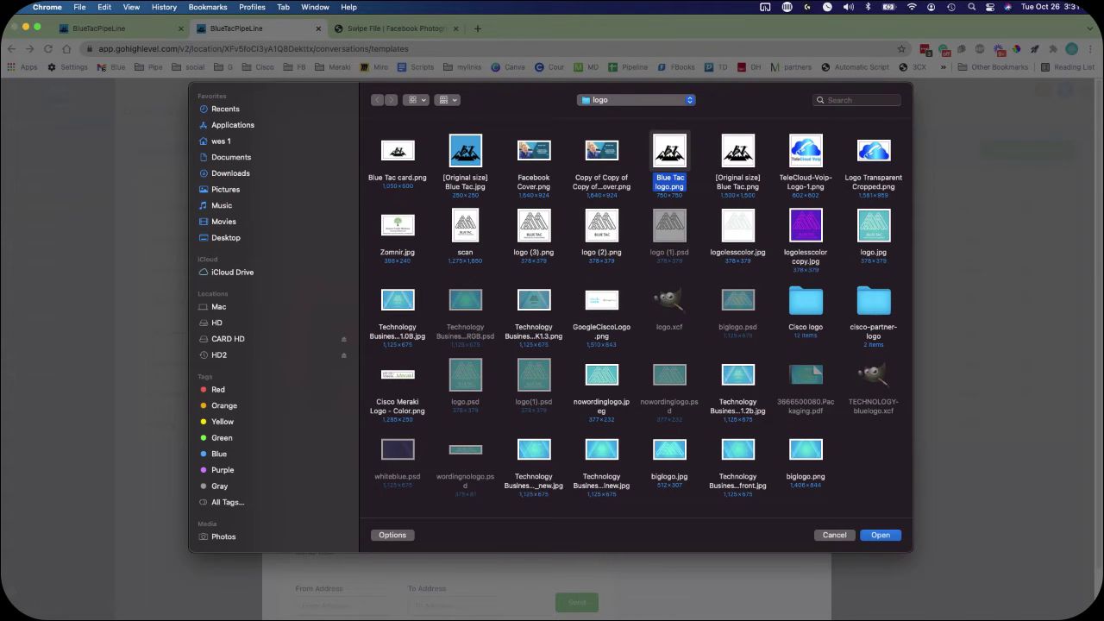
pyautogui.press('Return')
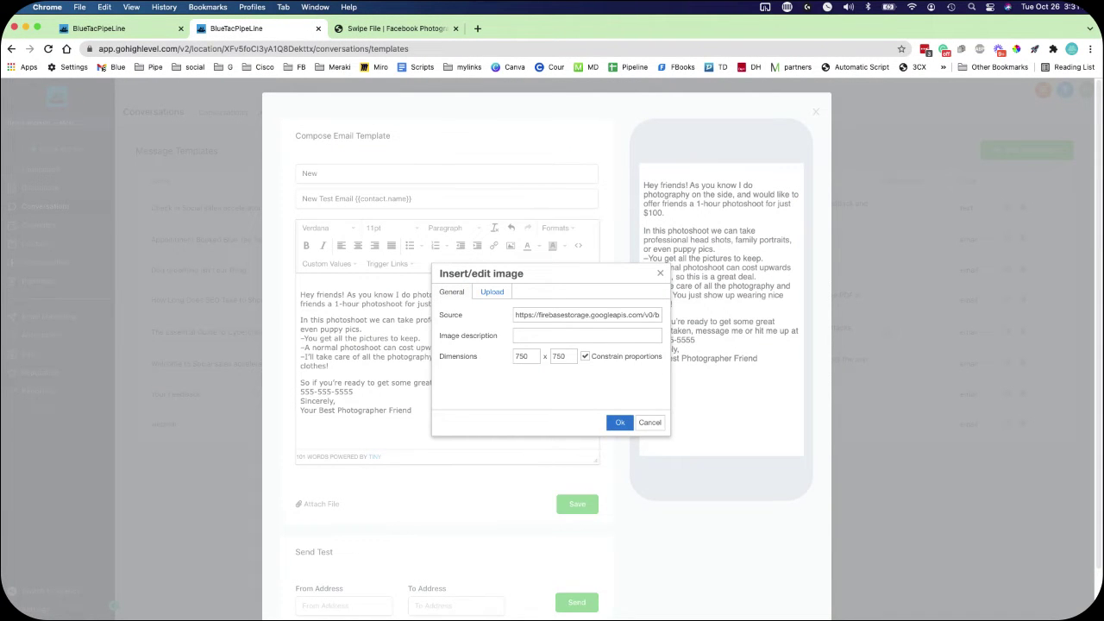
pyautogui.click(586, 335)
pyautogui.write('BlueTacLo')
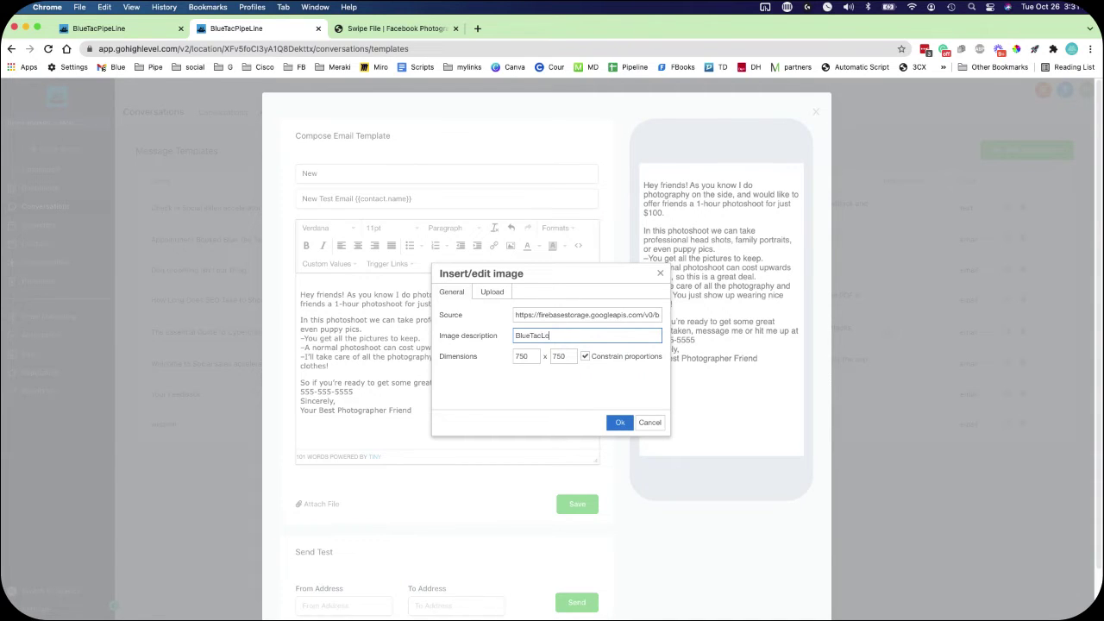
pyautogui.write('go')
pyautogui.click(619, 421)
# Check the inserted logo's size in the email body and delete the image.
pyautogui.scroll(-5, 446, 357)
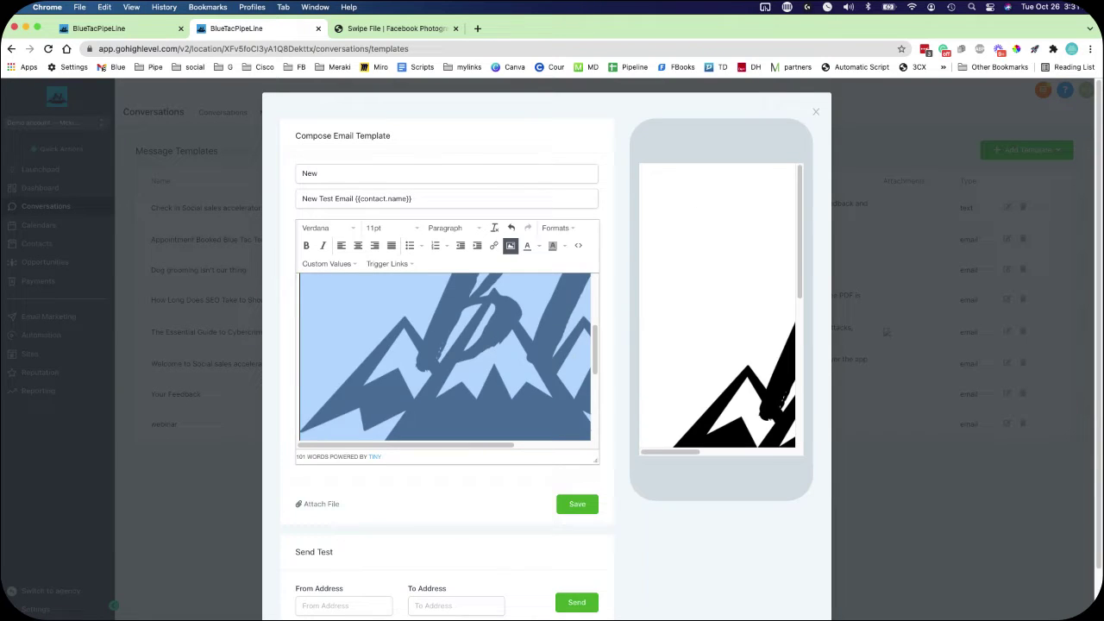
pyautogui.scroll(5, 445, 357)
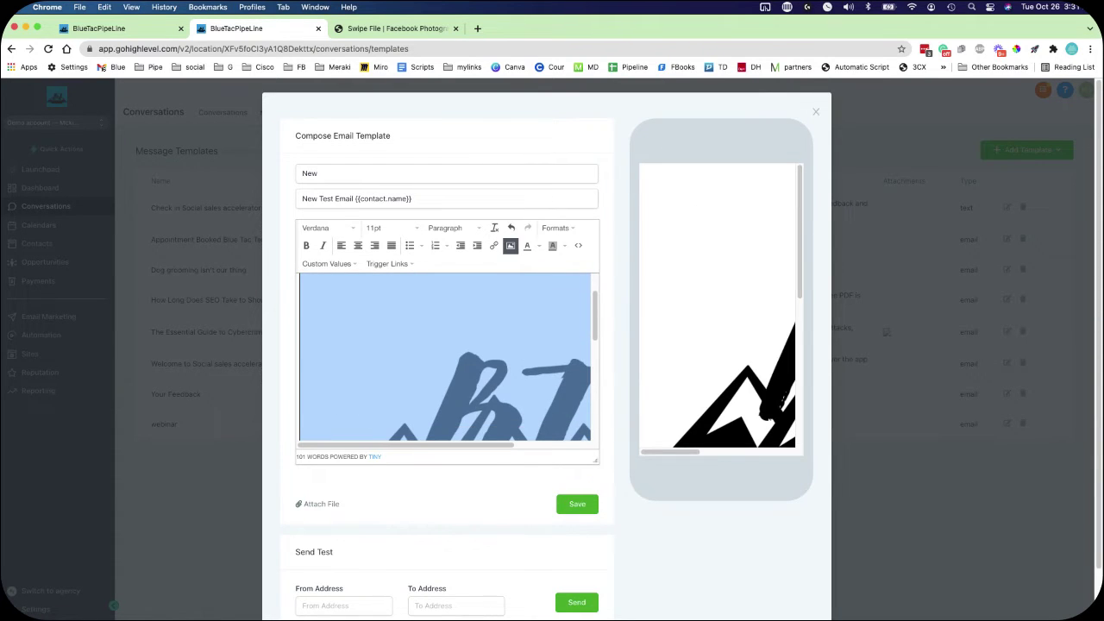
pyautogui.rightClick(418, 347)
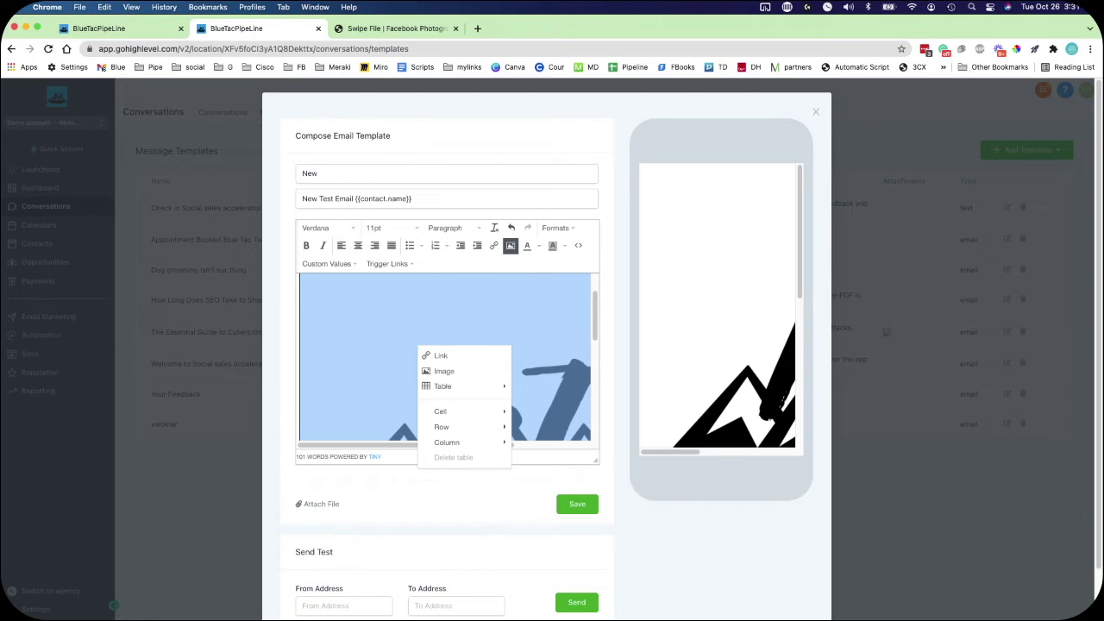
pyautogui.press('Escape')
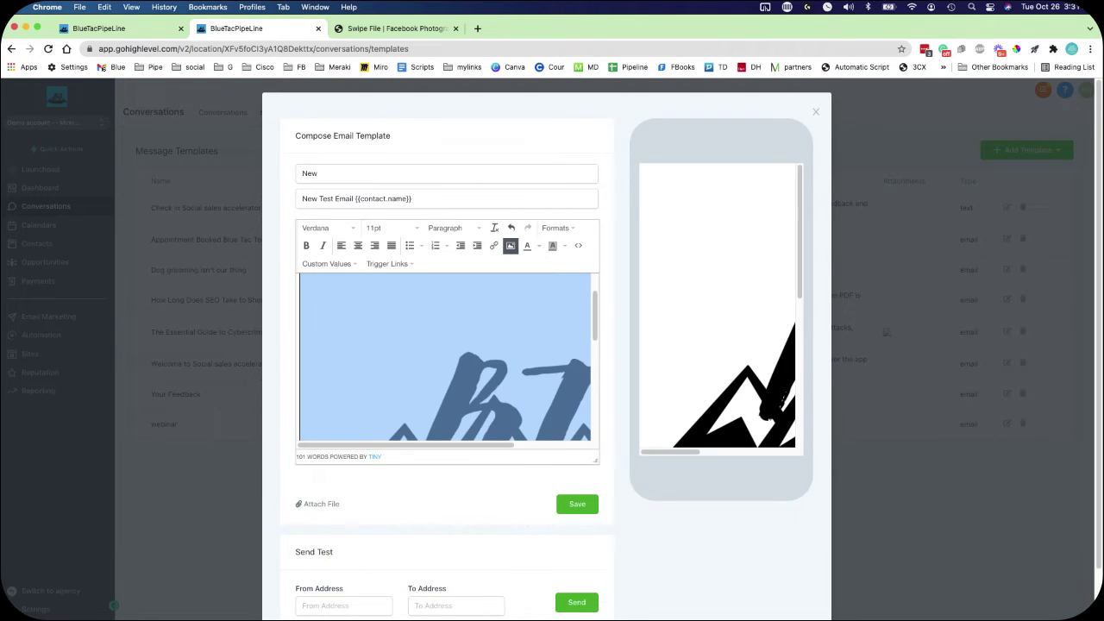
pyautogui.rightClick(364, 340)
pyautogui.press('Escape')
pyautogui.press('Delete')
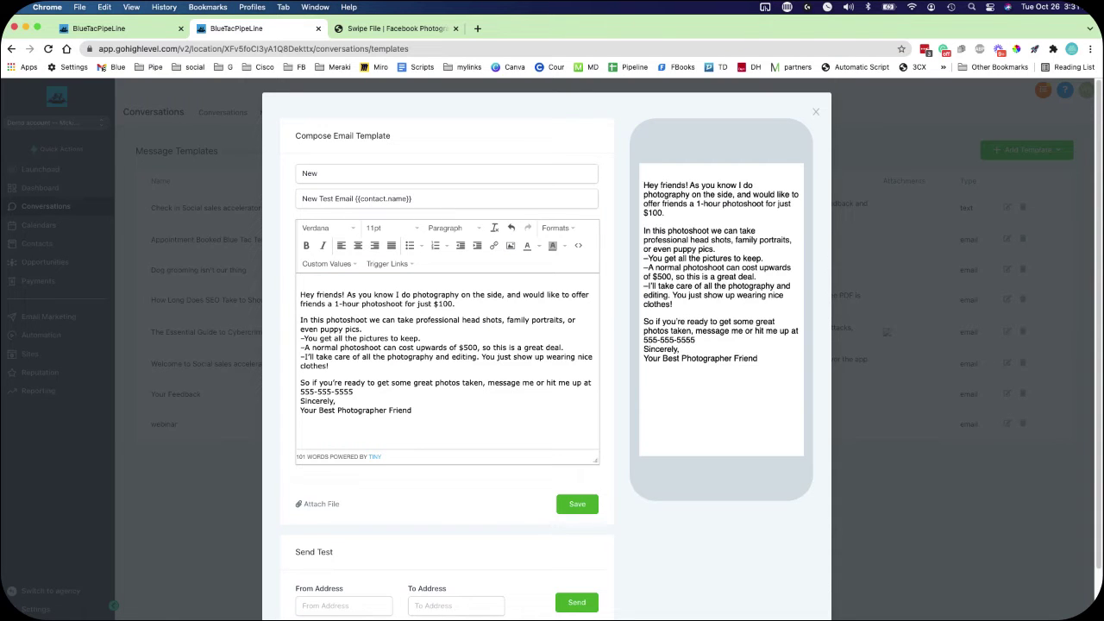
# Upload Blue Tac logo.png from the logo folder as a new image above the greeting in the email body.
pyautogui.click(510, 245)
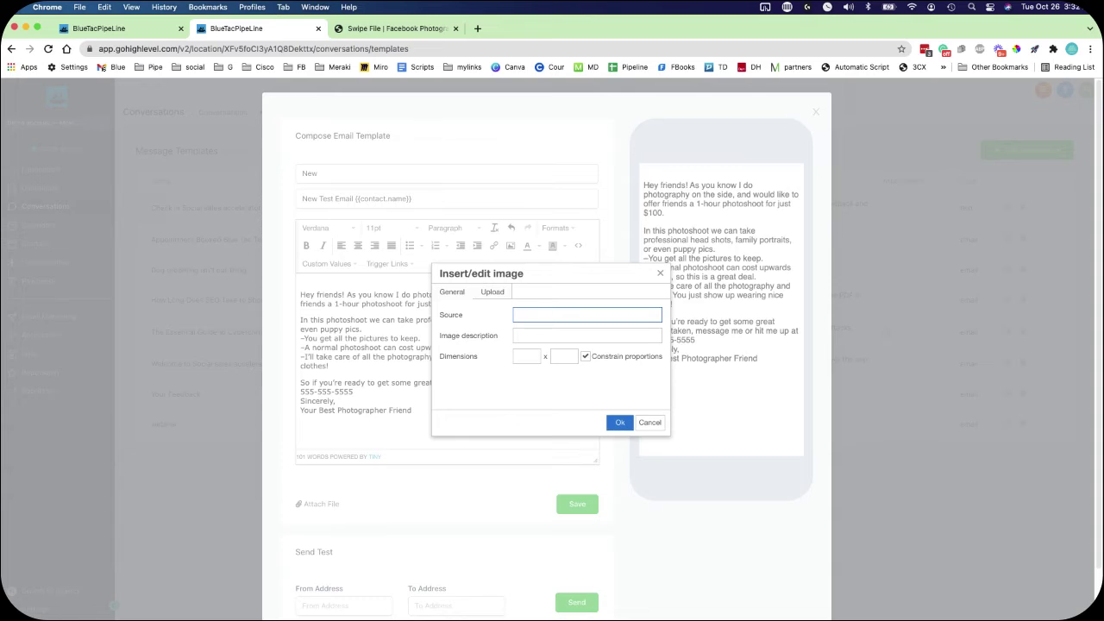
pyautogui.click(491, 291)
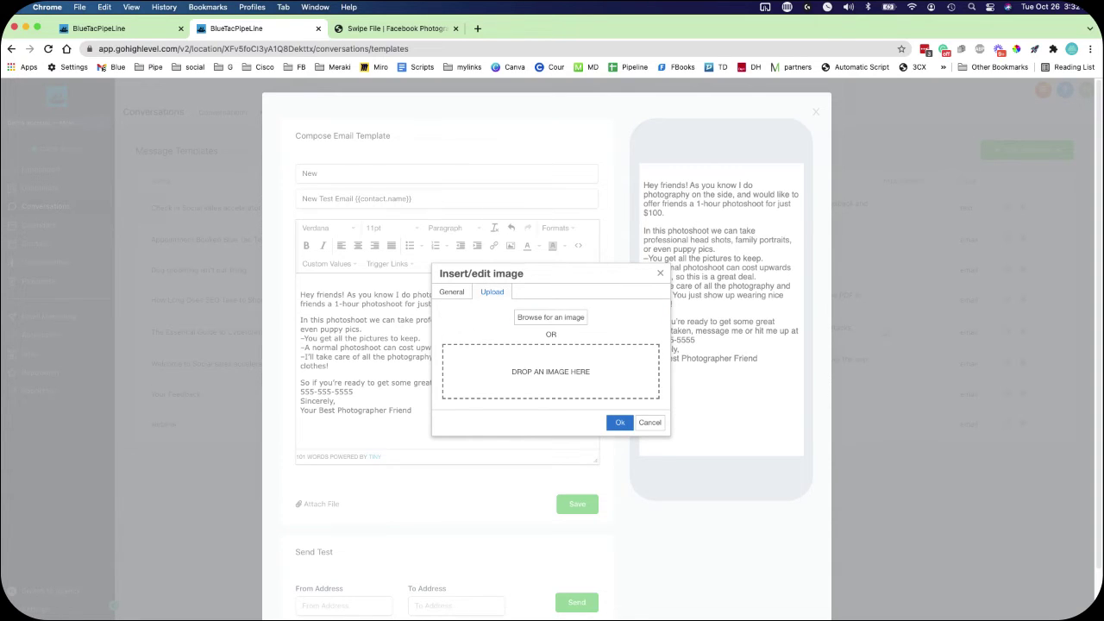
pyautogui.click(550, 316)
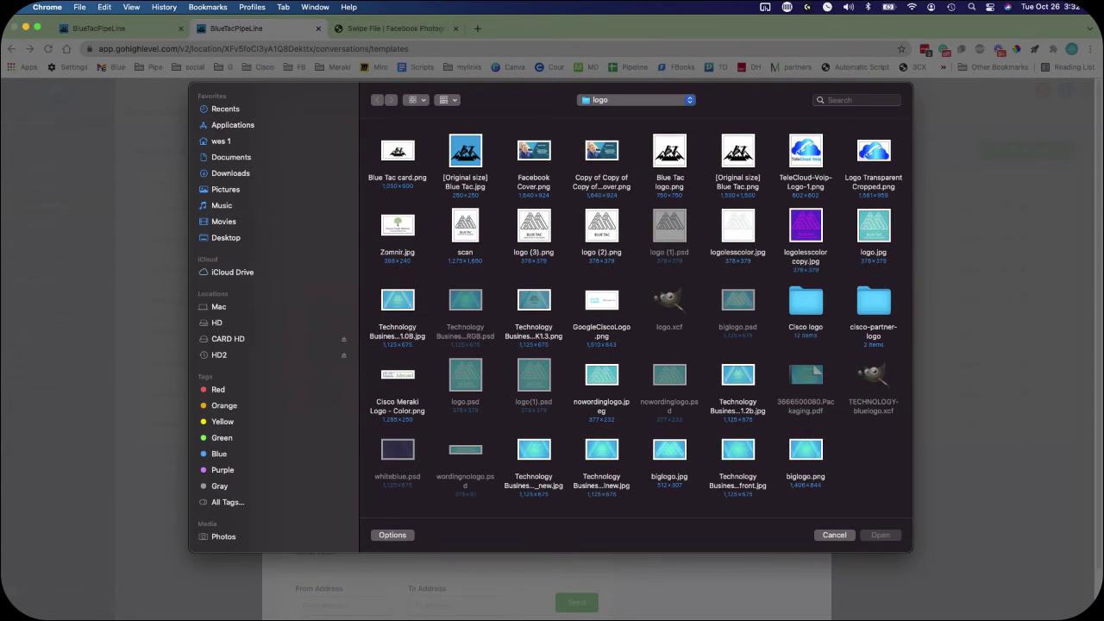
pyautogui.click(669, 151)
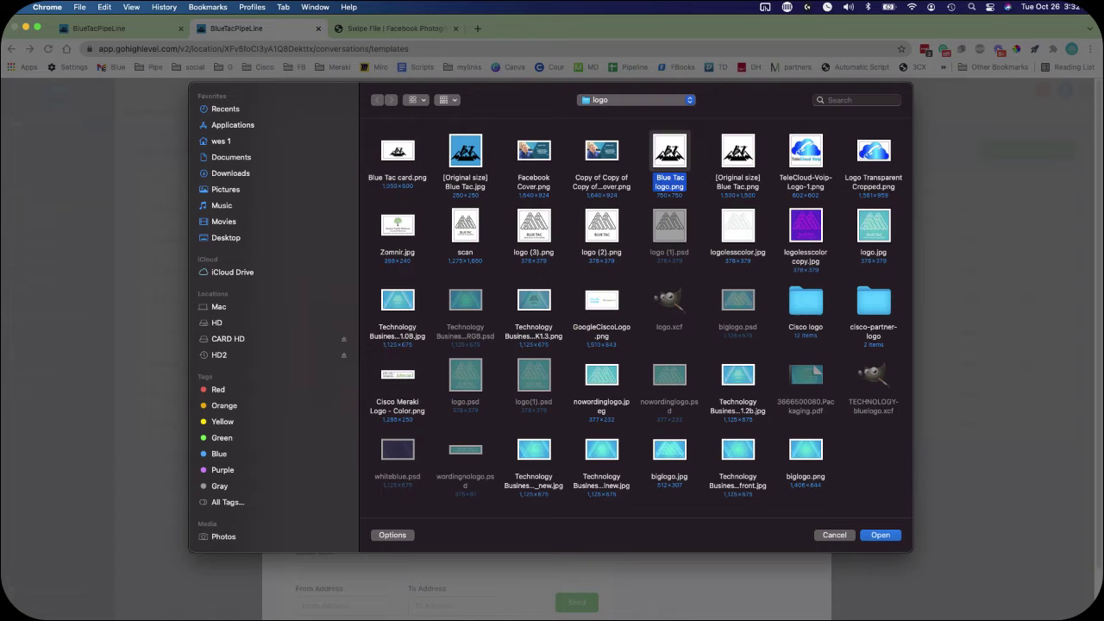
pyautogui.press('Return')
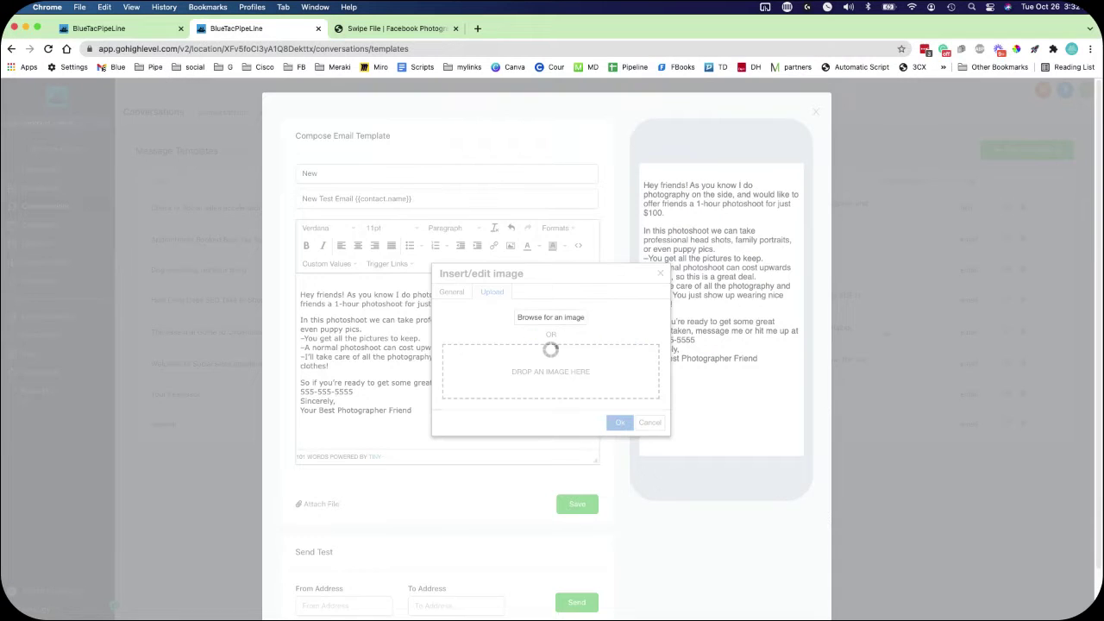
# Set the logo's dimensions to 250 x 250 and its image description to "BlueTacLogo", and insert it.
pyautogui.doubleClick(525, 357)
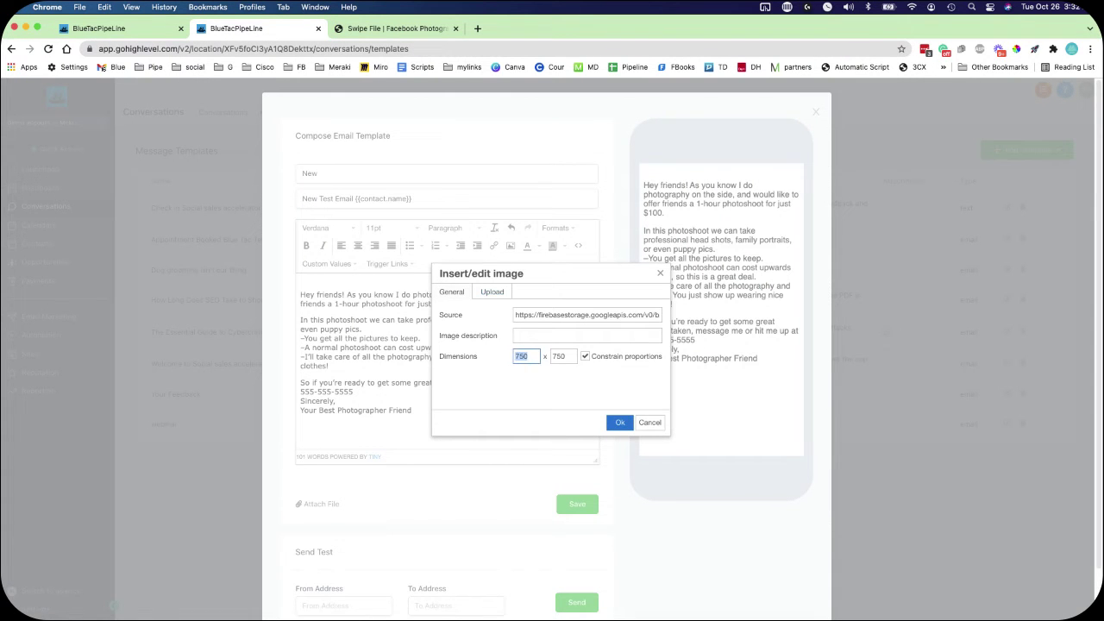
pyautogui.write('250')
pyautogui.press('Tab')
pyautogui.write('25')
pyautogui.click(587, 335)
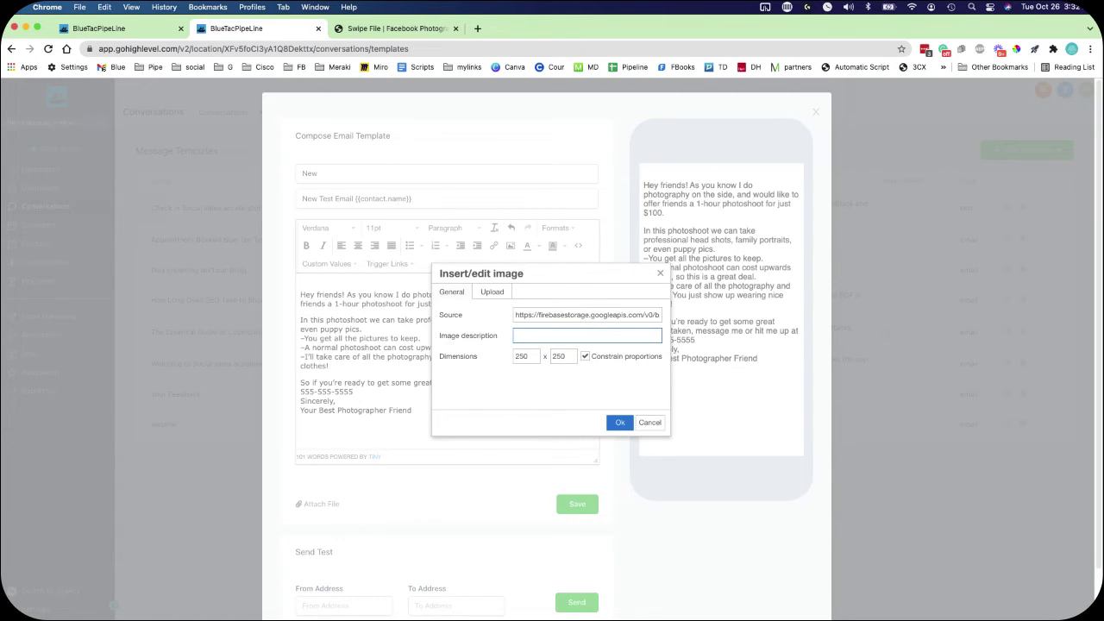
pyautogui.write('BlueTacLogo')
pyautogui.press('Return')
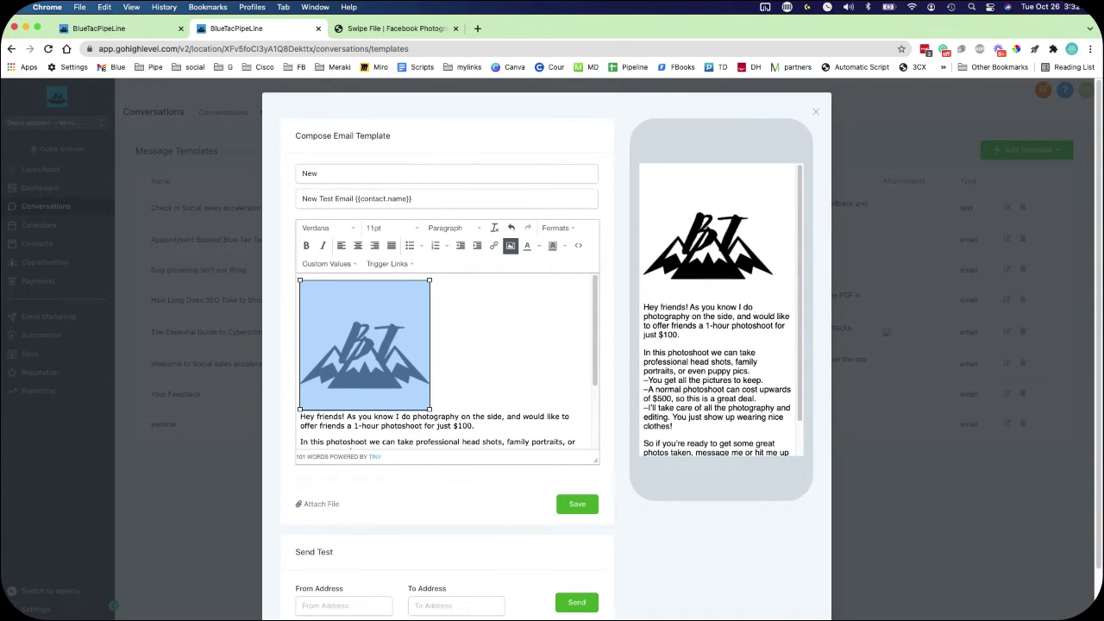
# Insert the contact's First Name custom value after "Hey friends" in the greeting, separated by a space.
pyautogui.scroll(-3, 445, 360)
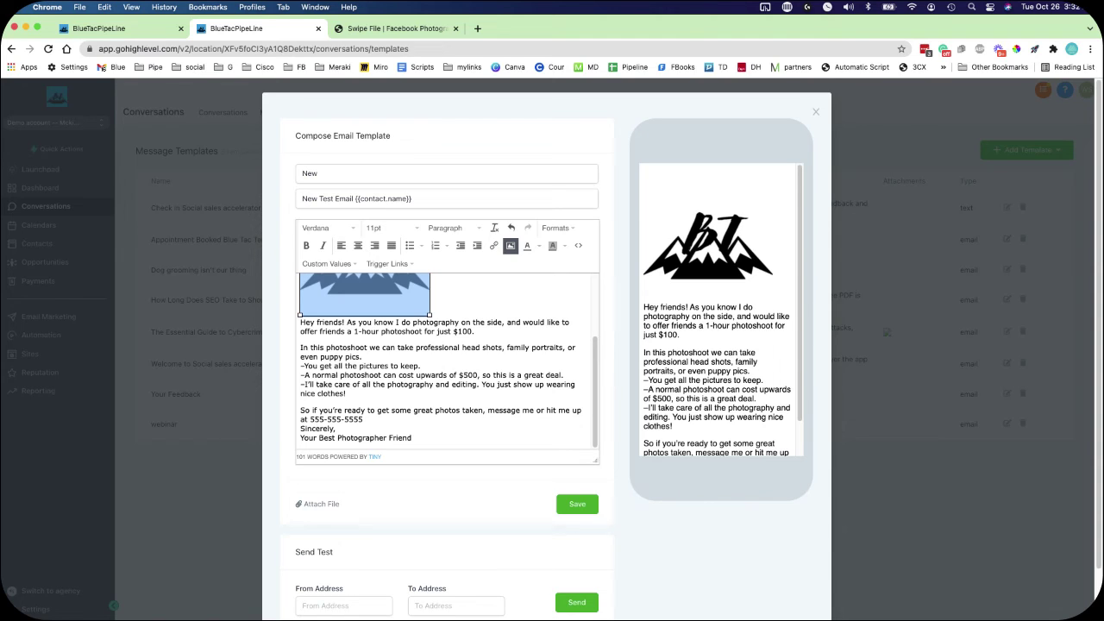
pyautogui.click(412, 438)
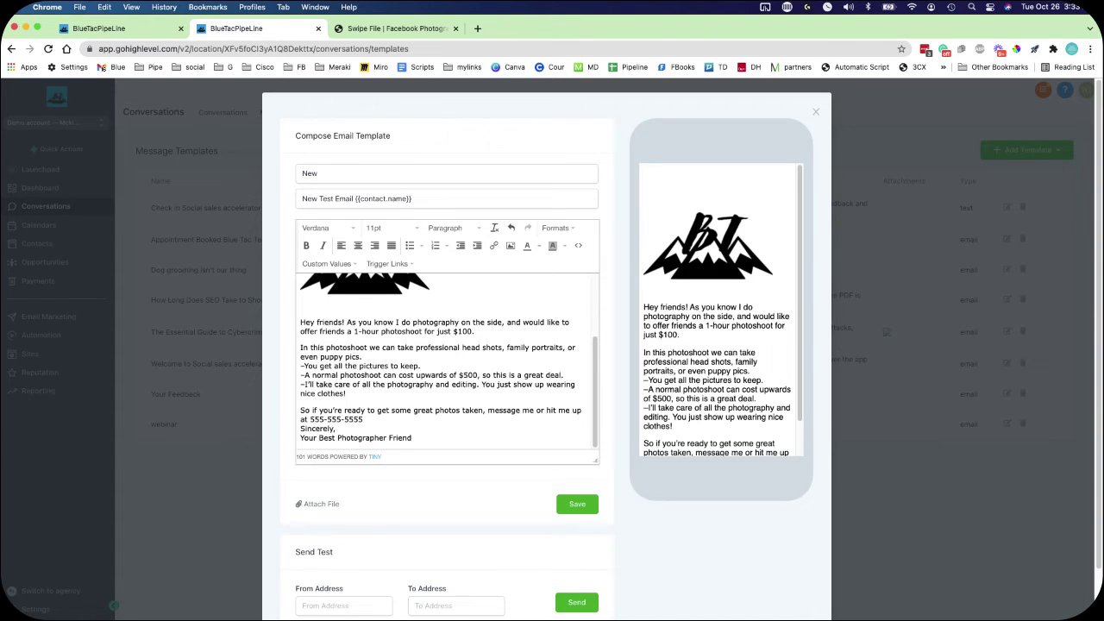
pyautogui.click(364, 289)
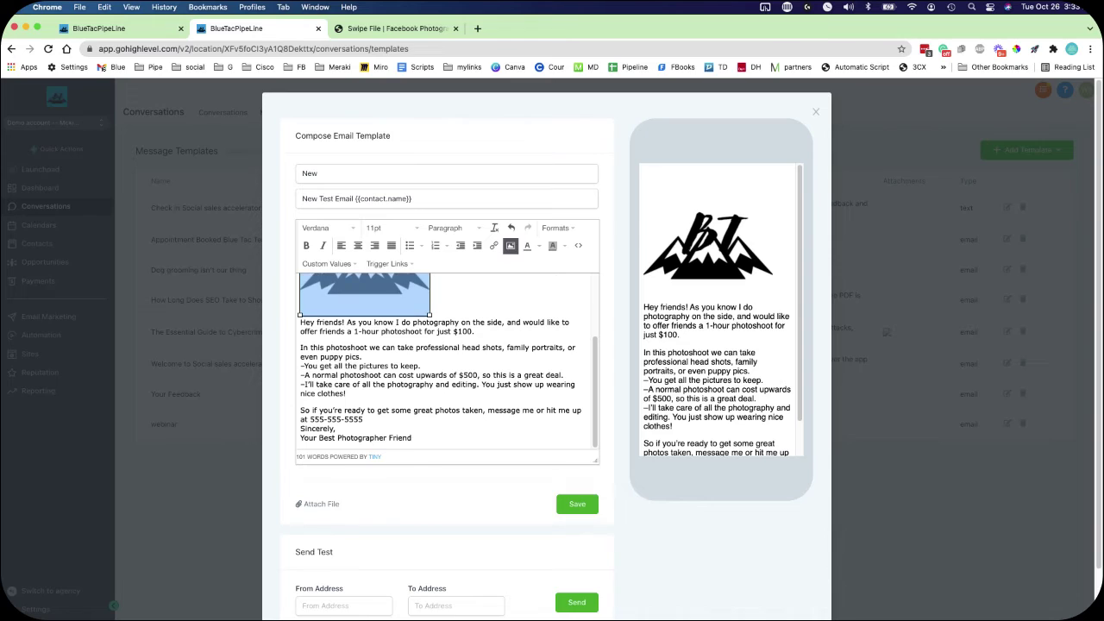
pyautogui.click(431, 297)
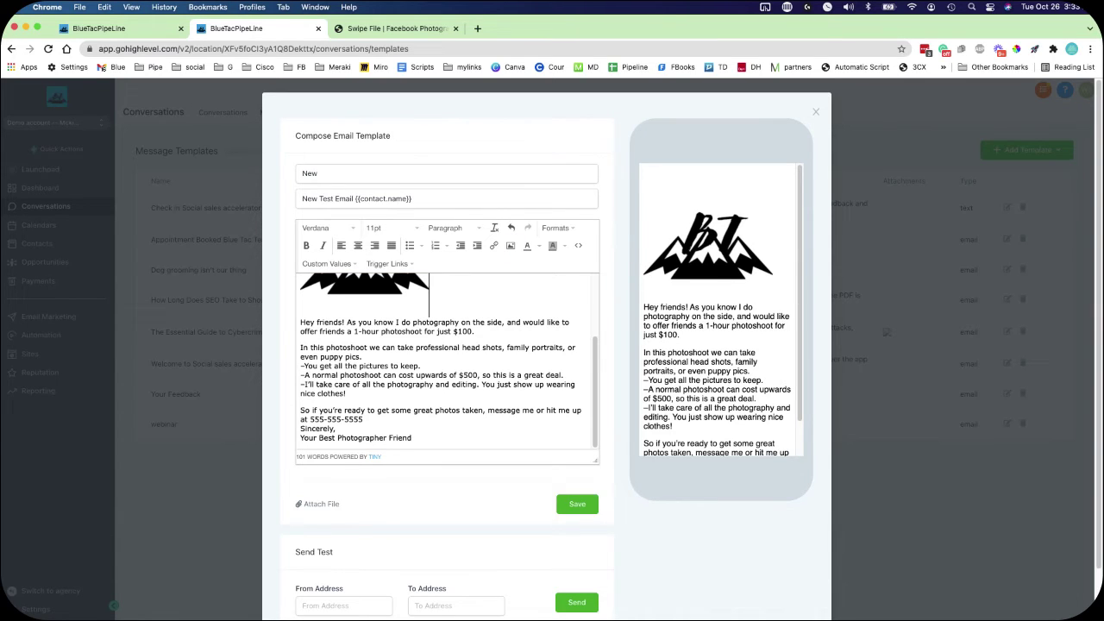
pyautogui.click(342, 322)
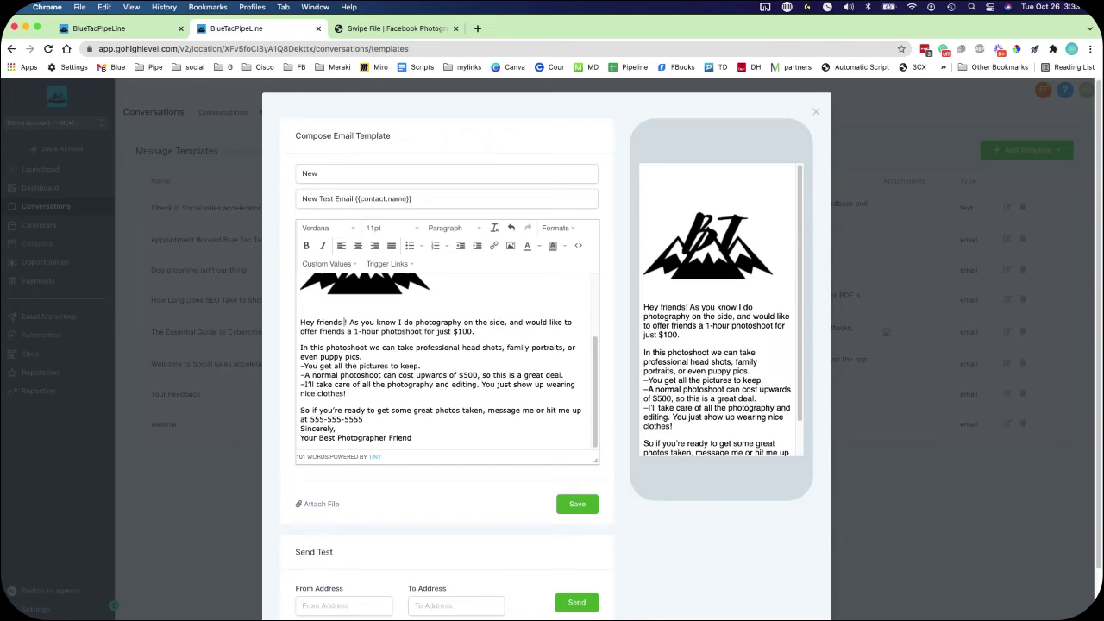
pyautogui.click(328, 263)
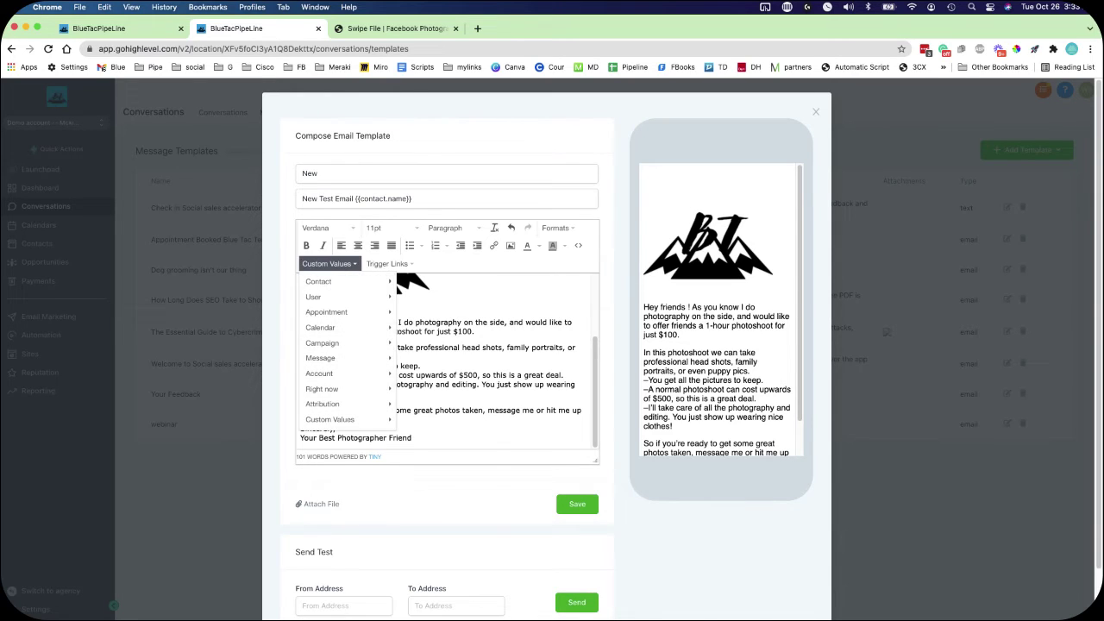
pyautogui.moveTo(328, 281)
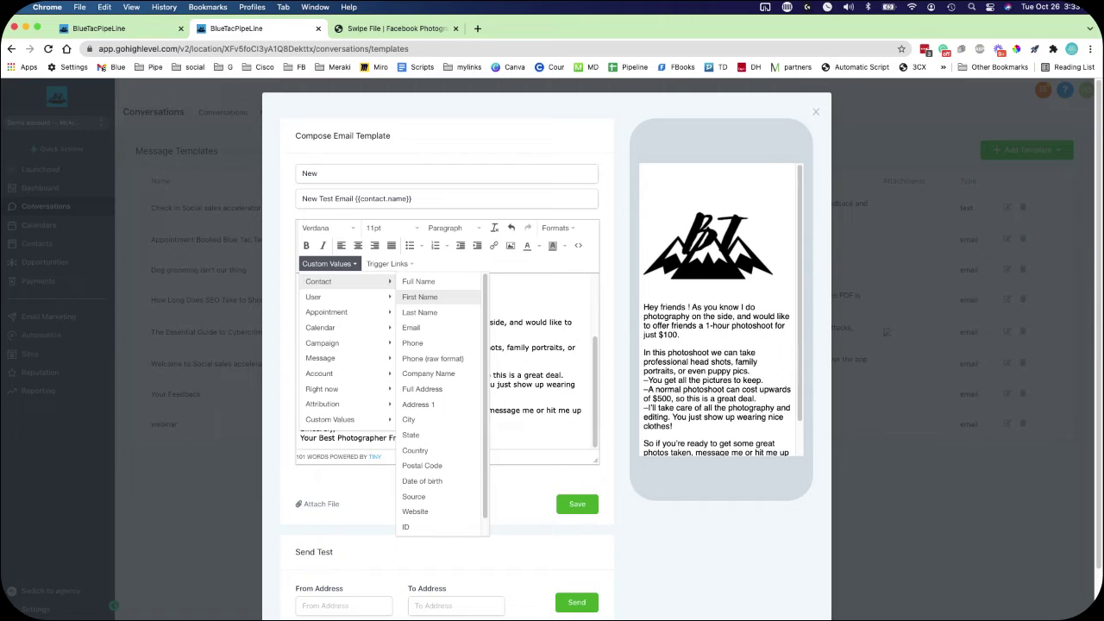
pyautogui.click(419, 296)
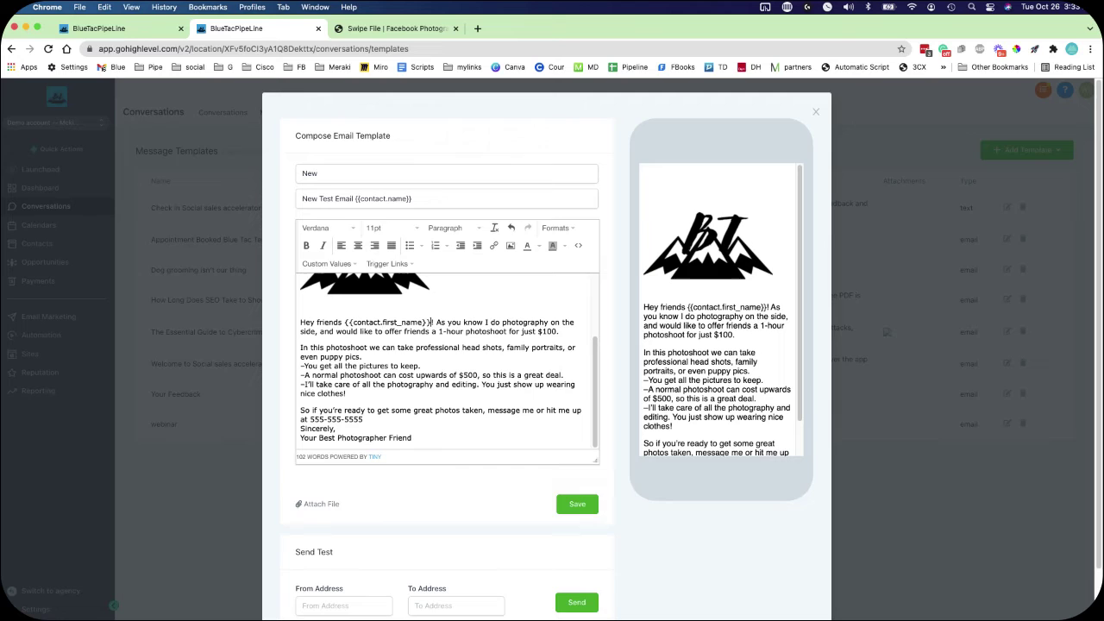
pyautogui.scroll(-2, 547, 345)
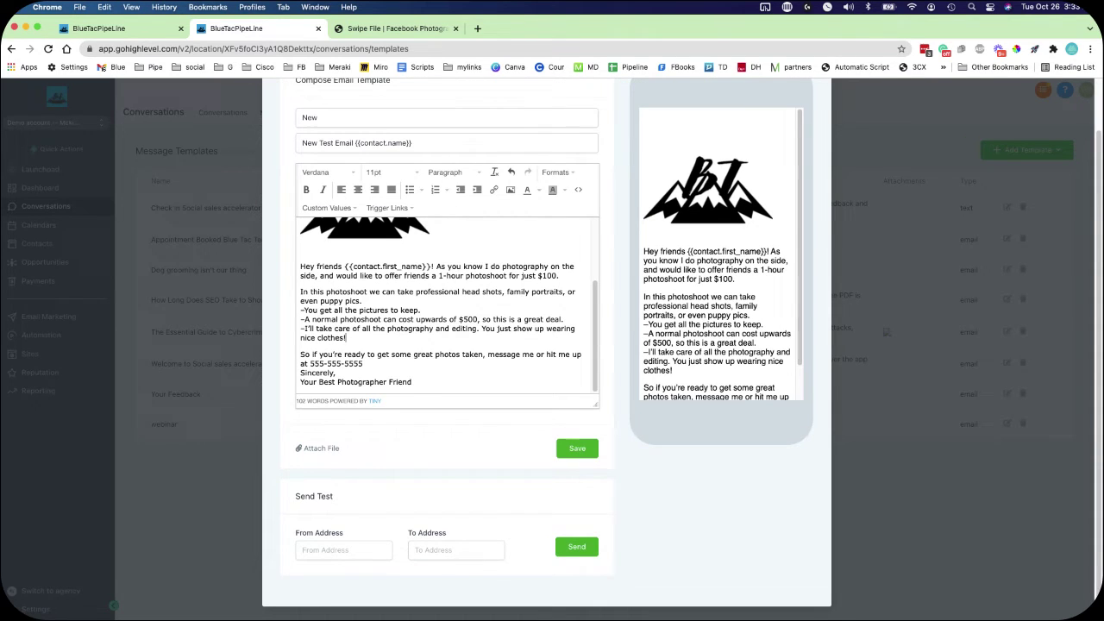
pyautogui.press('Return')
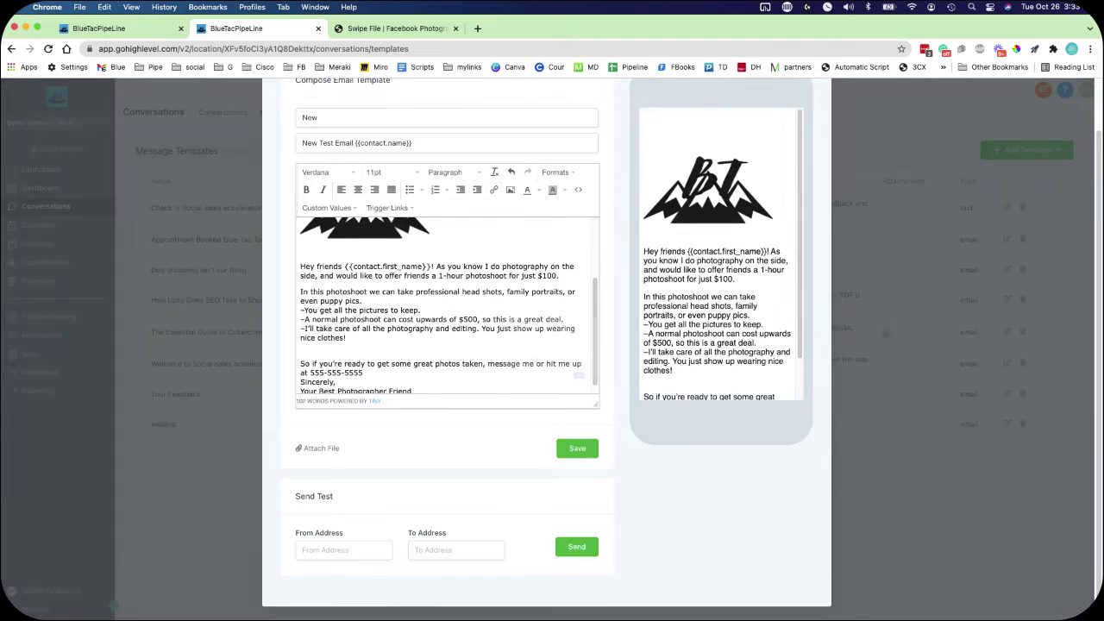
pyautogui.click(493, 189)
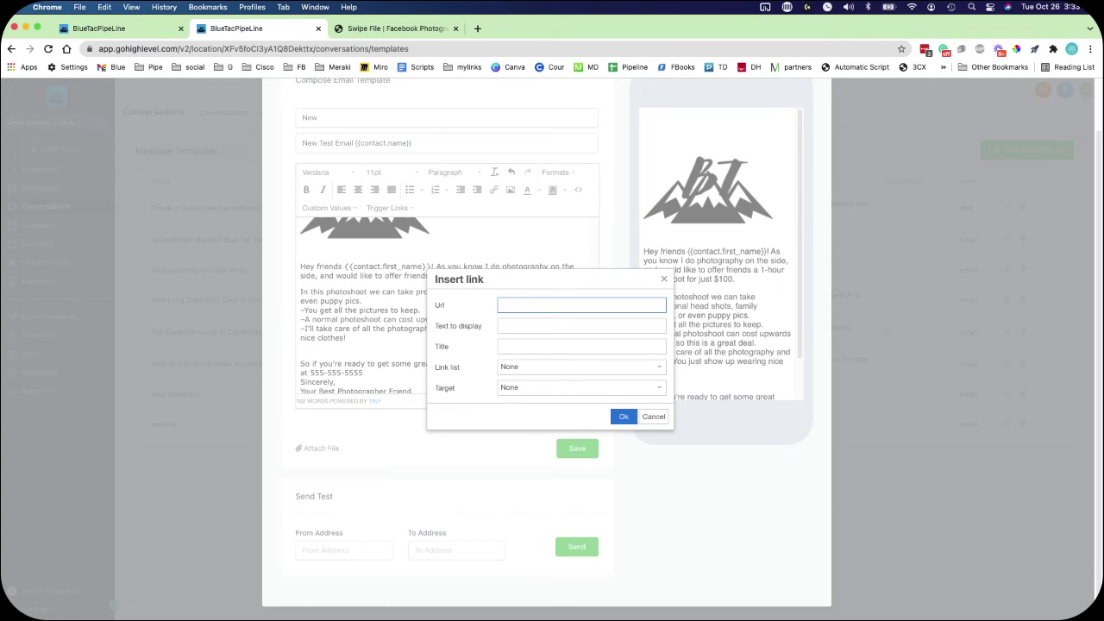
pyautogui.write('www.bluetacit.com')
pyautogui.press('Tab')
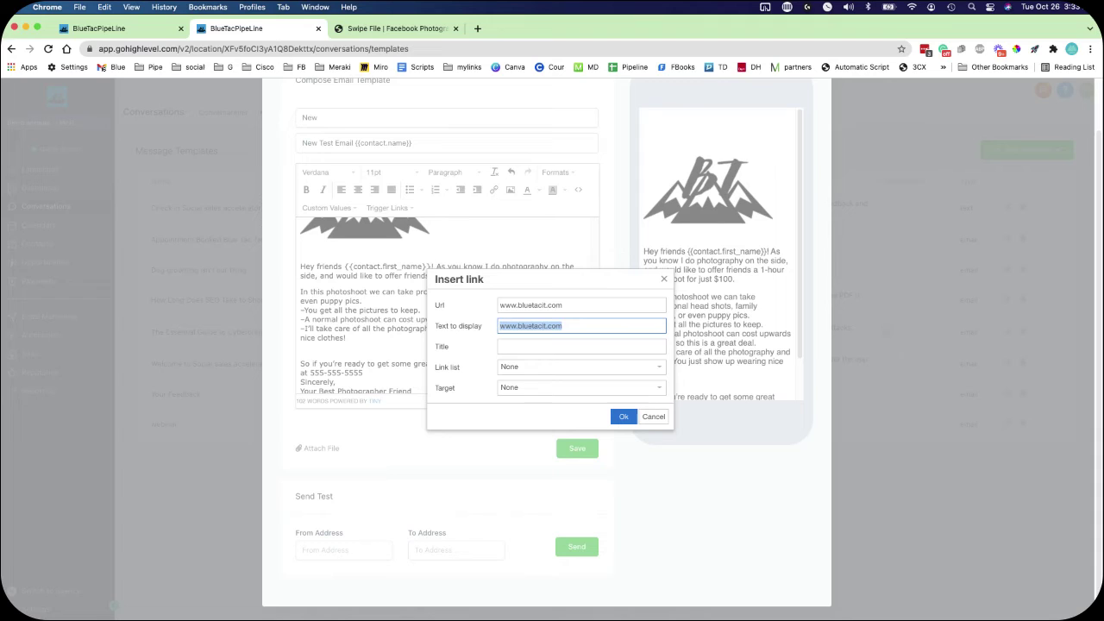
pyautogui.press('BackSpace')
pyautogui.write('Book A ca')
pyautogui.press('BackSpace')
pyautogui.press('BackSpace')
pyautogui.press('BackSpace')
pyautogui.write('Call')
pyautogui.click(623, 416)
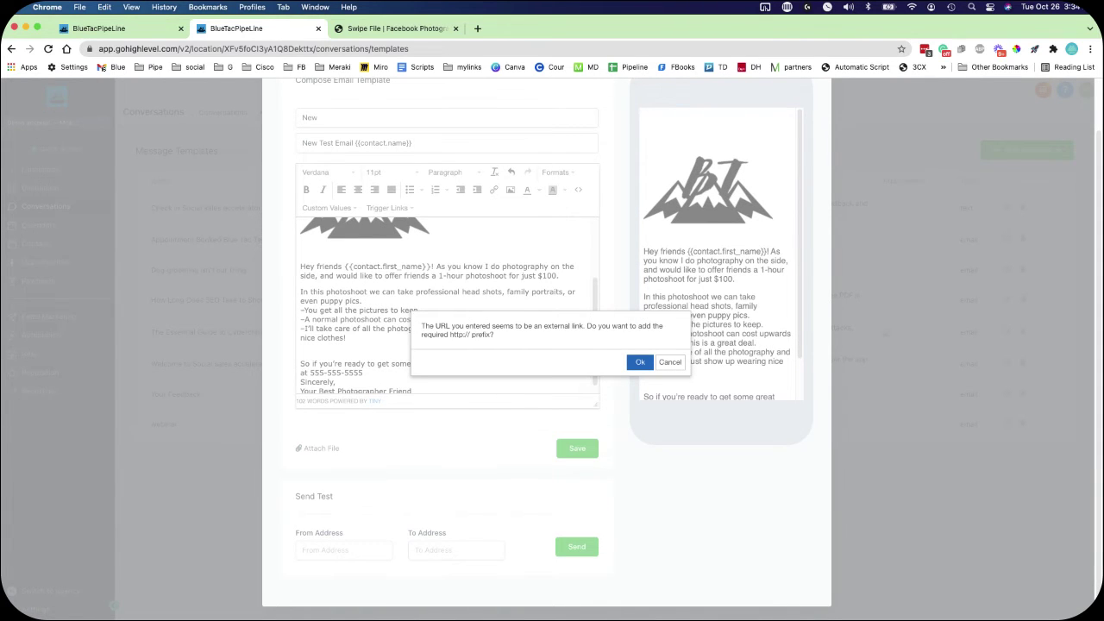
pyautogui.press('Return')
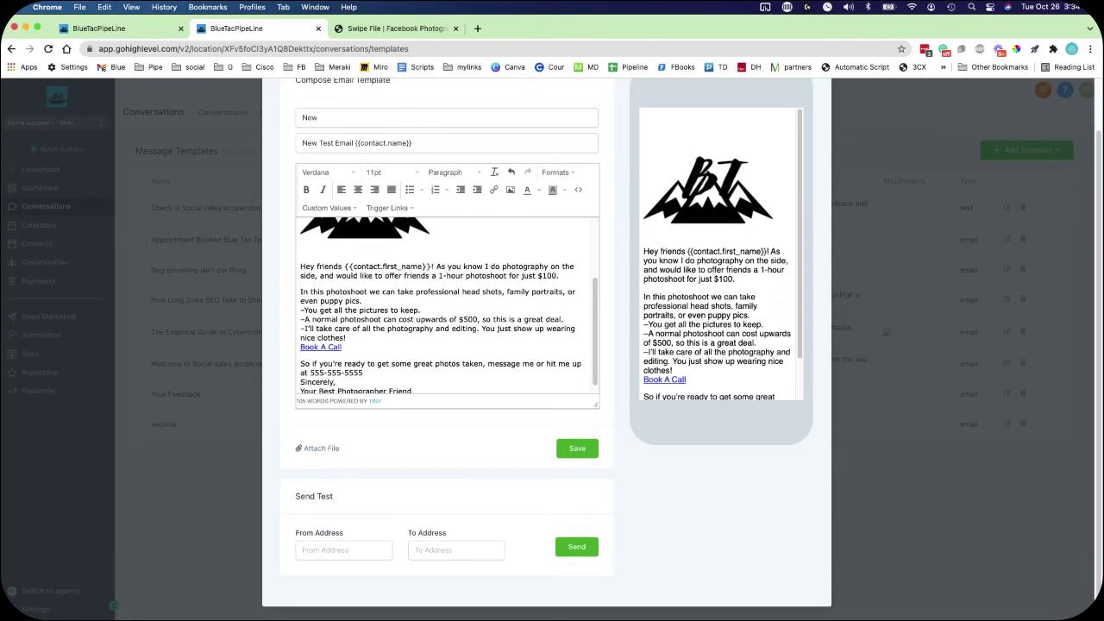
# Attach Facebook Cover.png from the logo folder to the email template.
pyautogui.click(321, 347)
pyautogui.scroll(-1, 447, 305)
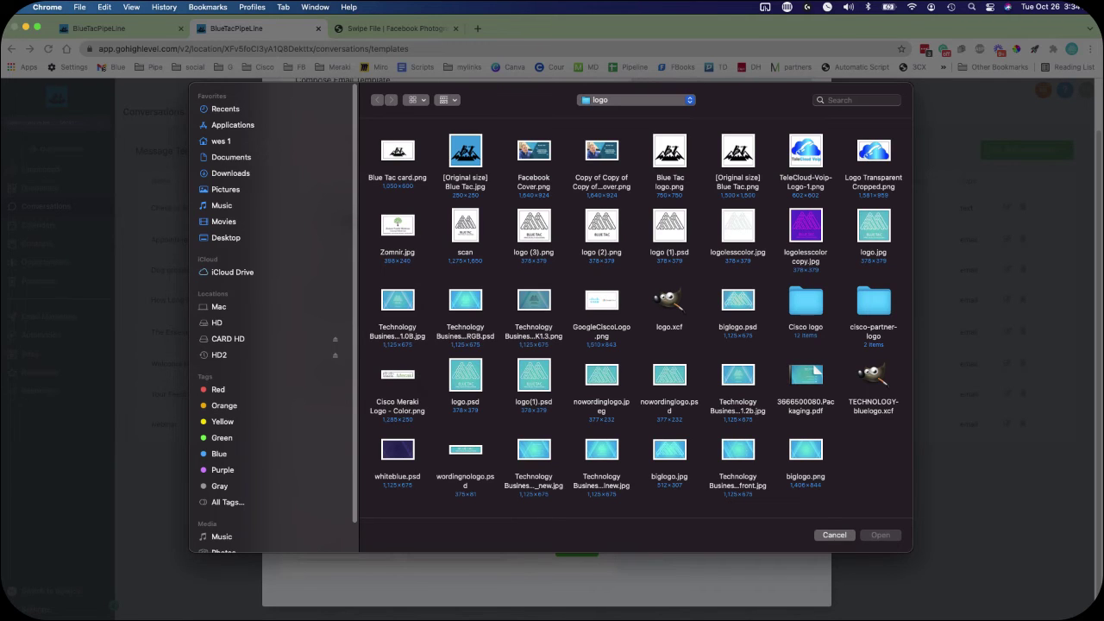
pyautogui.click(534, 151)
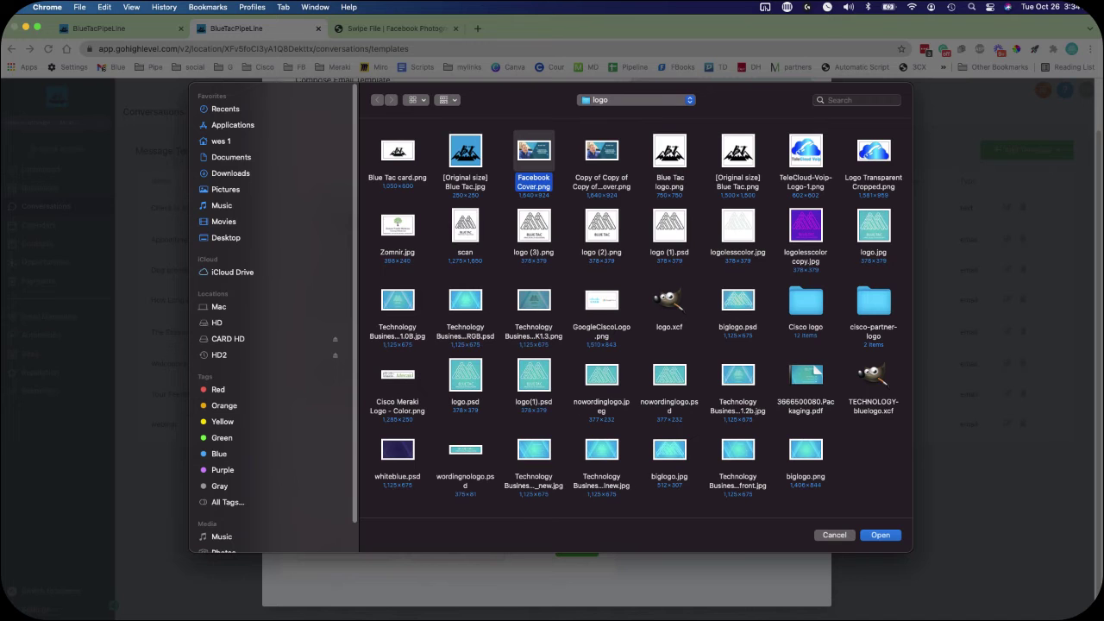
pyautogui.press('Return')
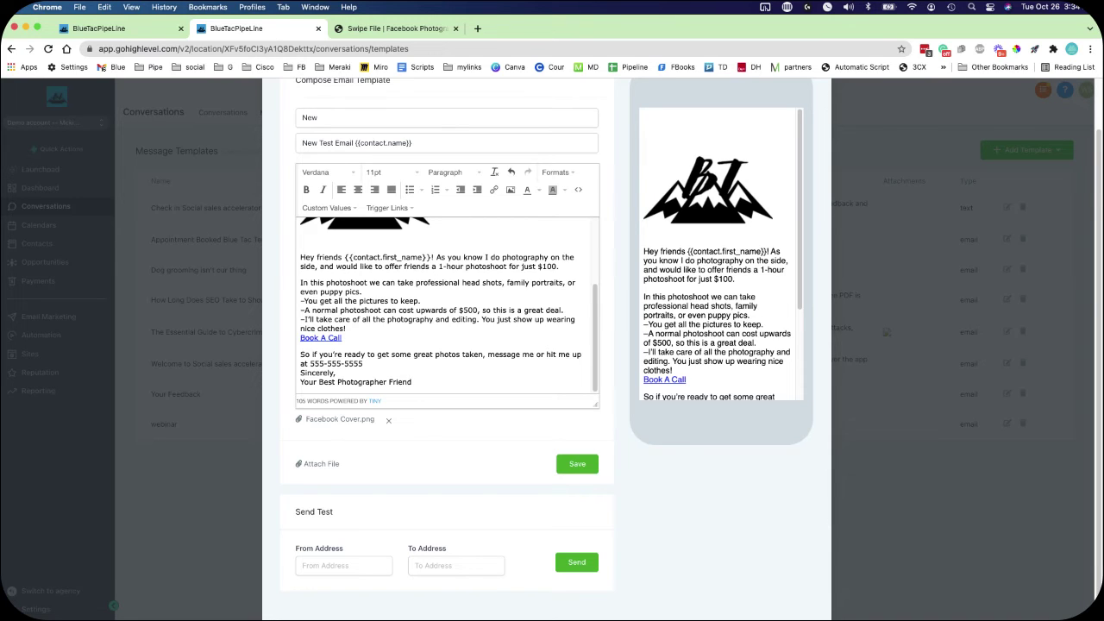
# Format the "Hey friends" paragraph as Arial, 14pt, bold and italic.
pyautogui.scroll(3, 447, 306)
pyautogui.scroll(-3, 447, 306)
pyautogui.moveTo(299, 256); pyautogui.dragTo(560, 267)
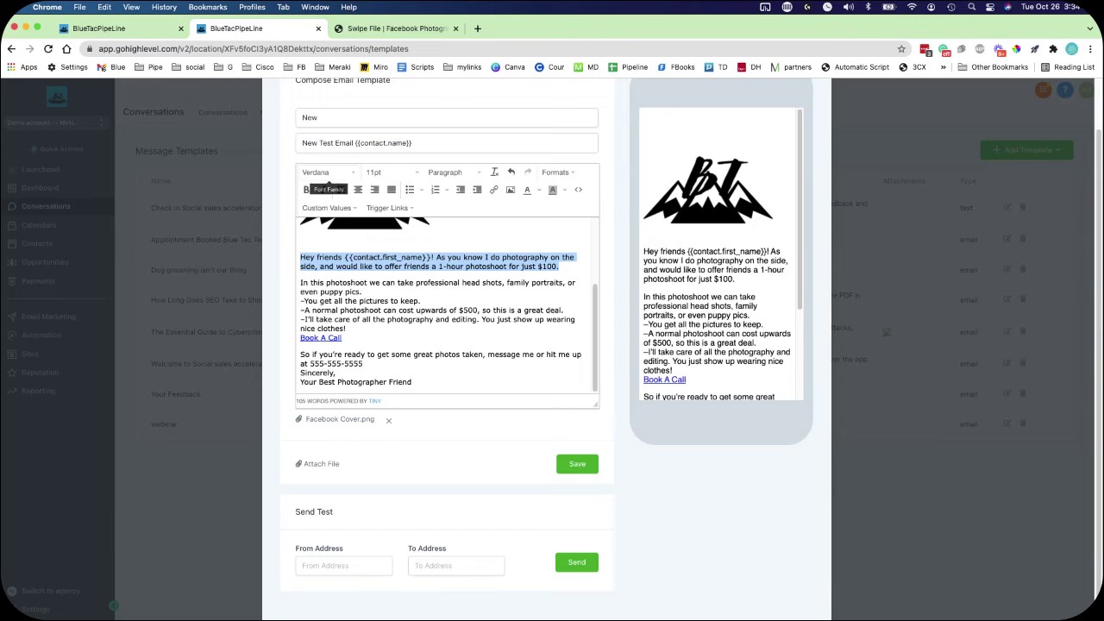
pyautogui.click(324, 173)
pyautogui.click(319, 207)
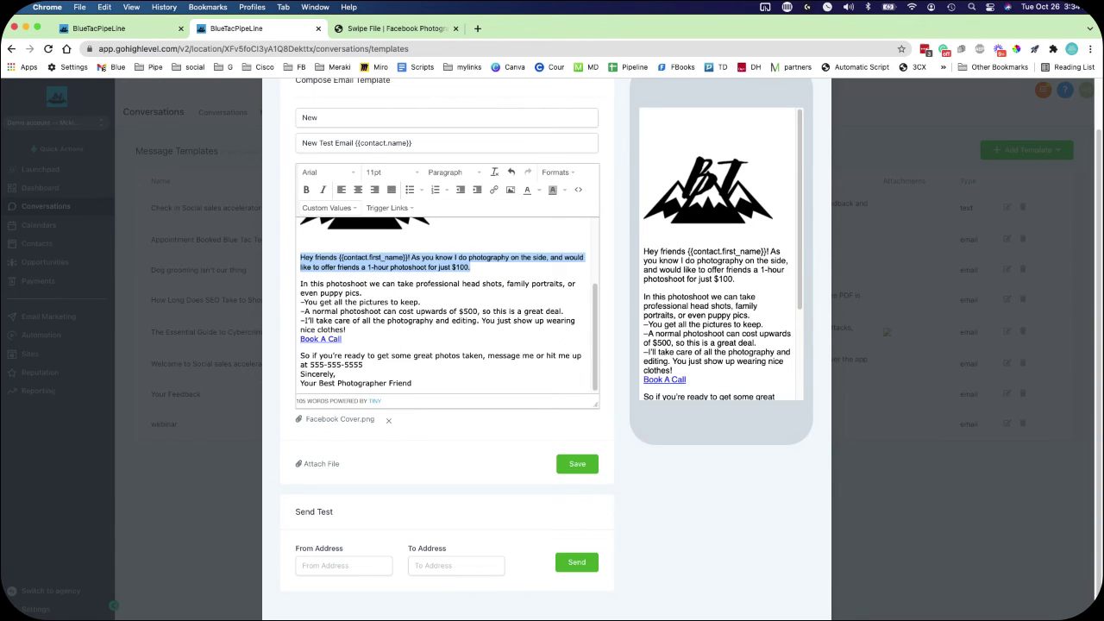
pyautogui.click(390, 173)
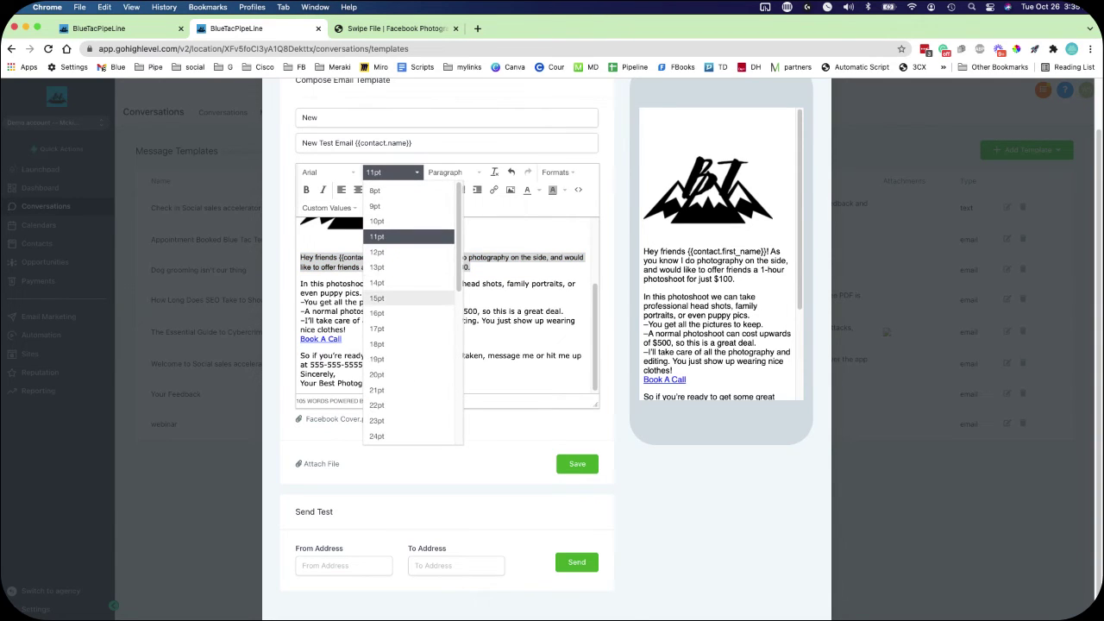
pyautogui.click(377, 282)
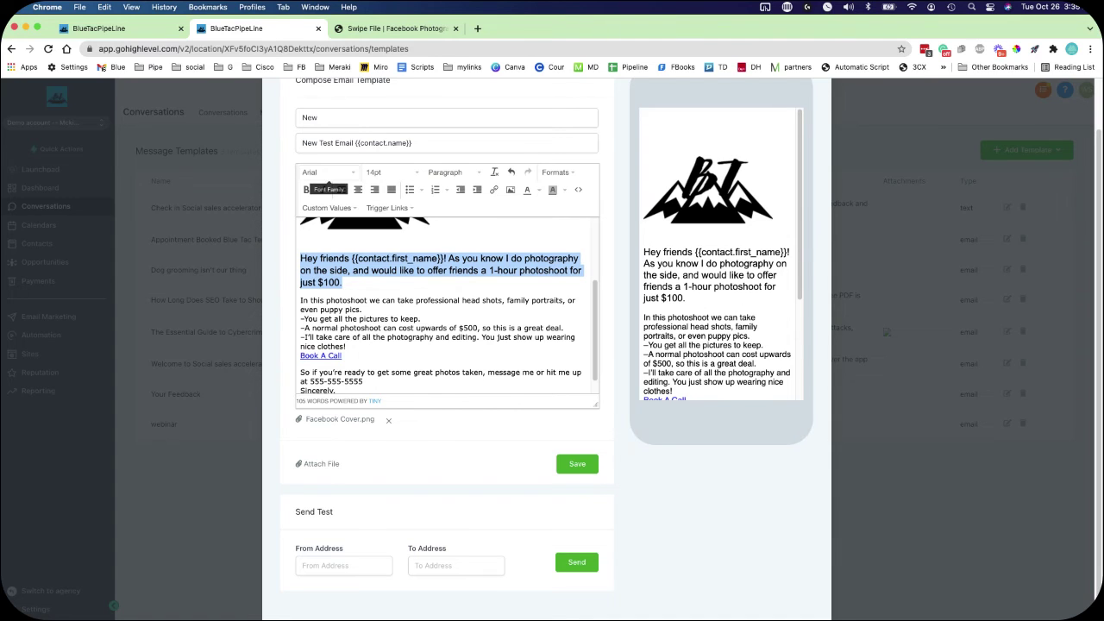
pyautogui.click(306, 190)
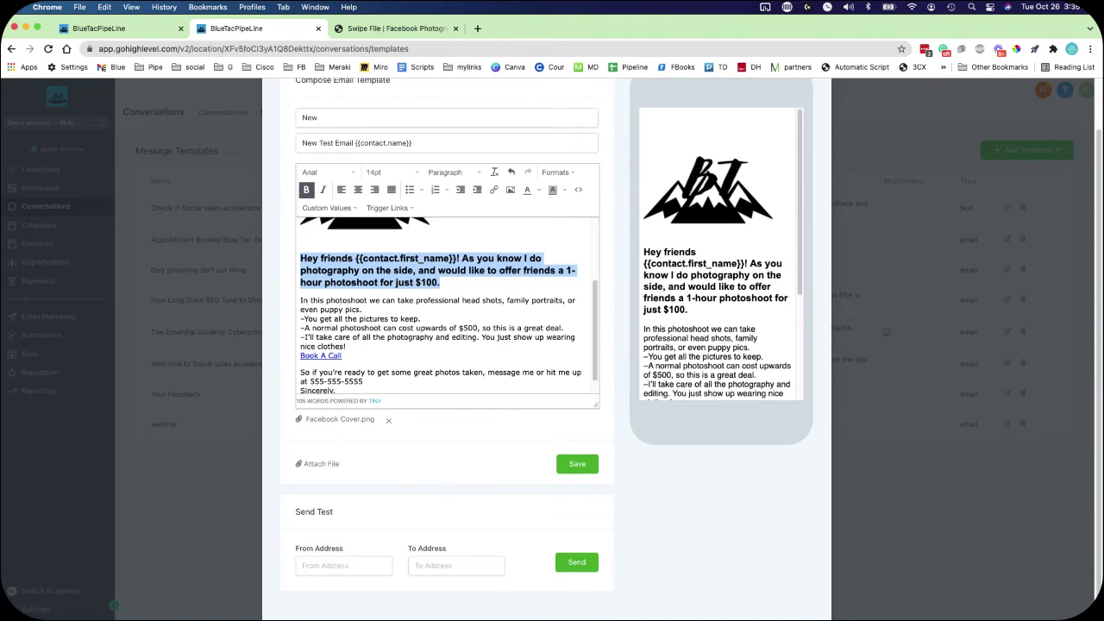
pyautogui.click(322, 189)
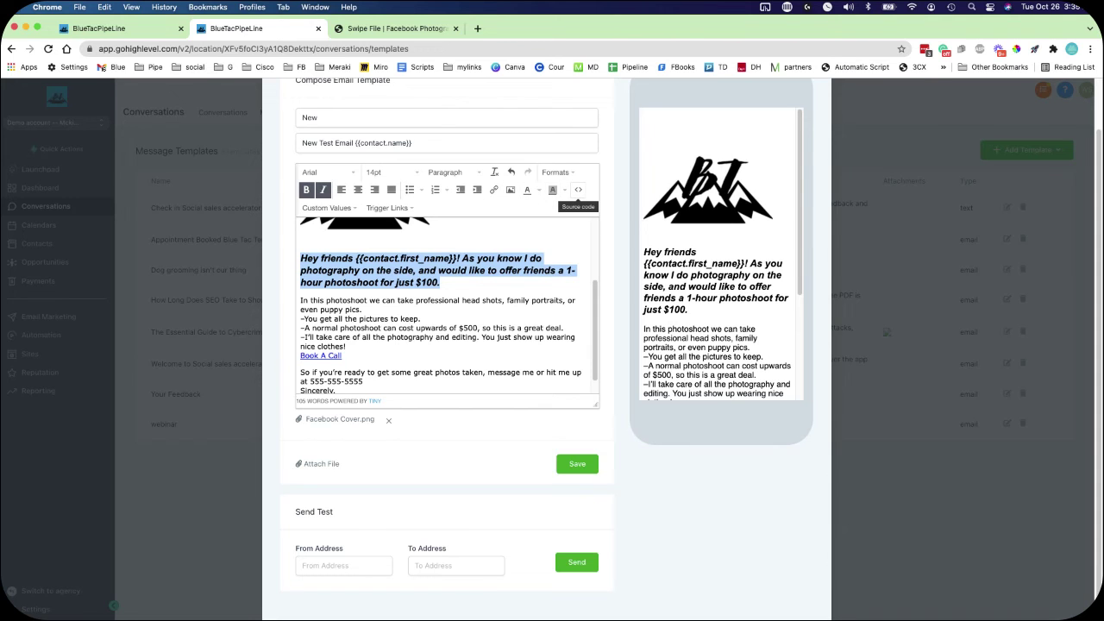
# Examine the HTML source code of the whole email body and close it without changes.
pyautogui.click(578, 190)
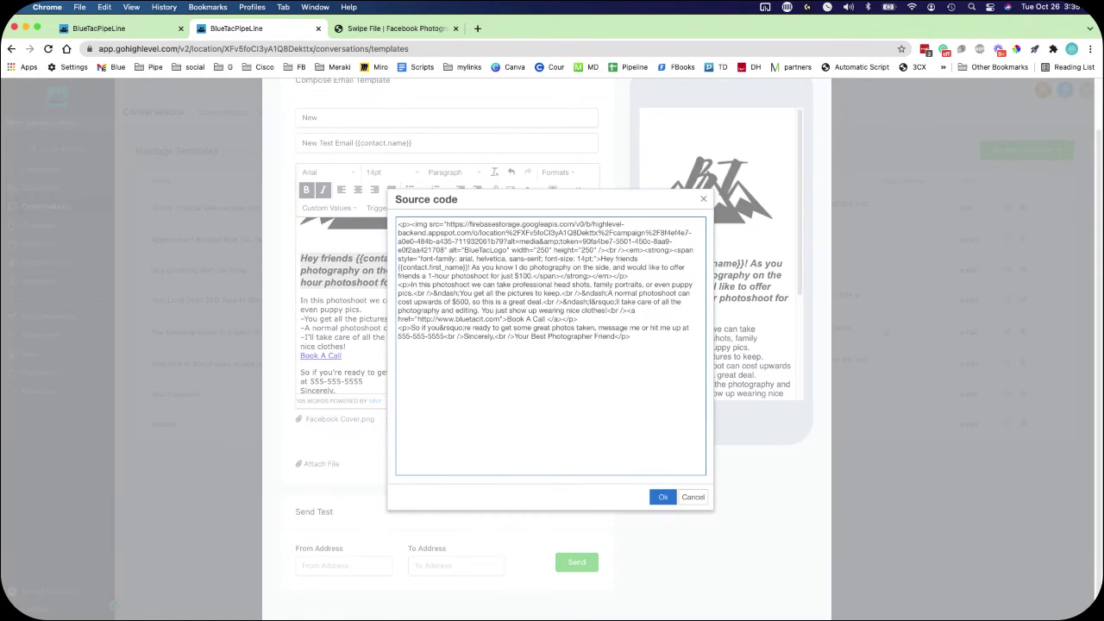
pyautogui.moveTo(630, 337); pyautogui.dragTo(398, 224)
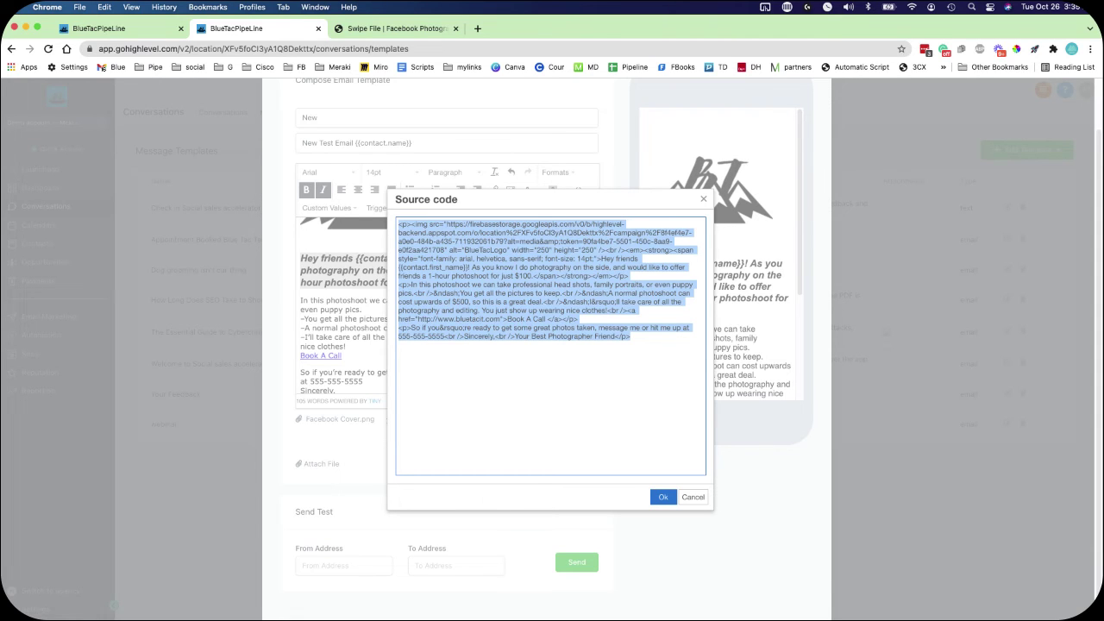
pyautogui.press('Escape')
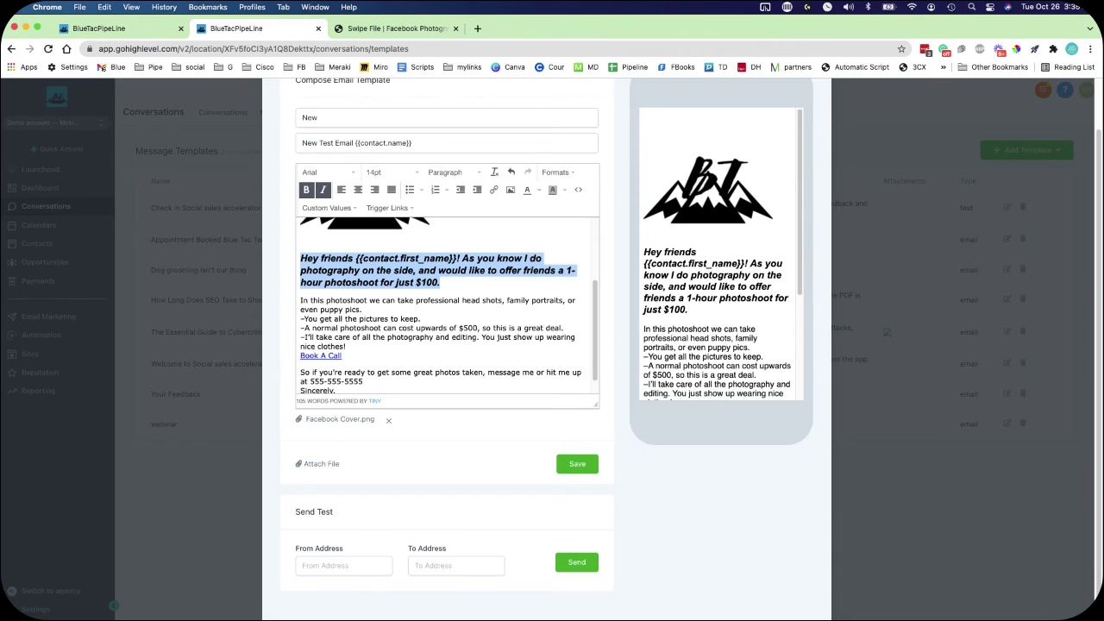
# Apply the Heading 1 format to the selected "Hey friends" paragraph.
pyautogui.click(565, 190)
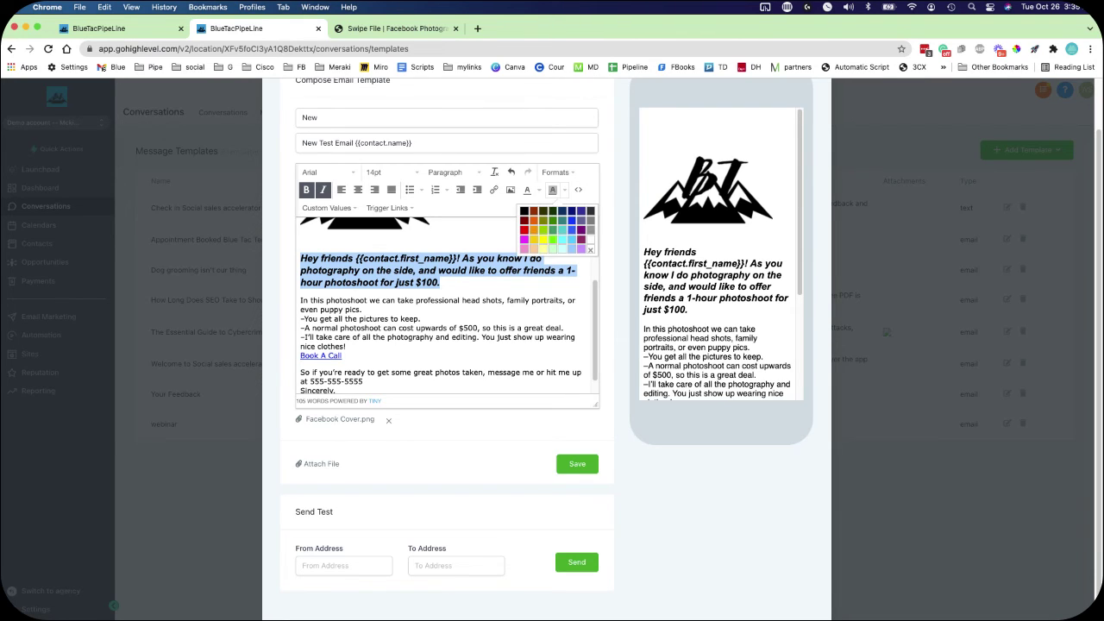
pyautogui.click(564, 189)
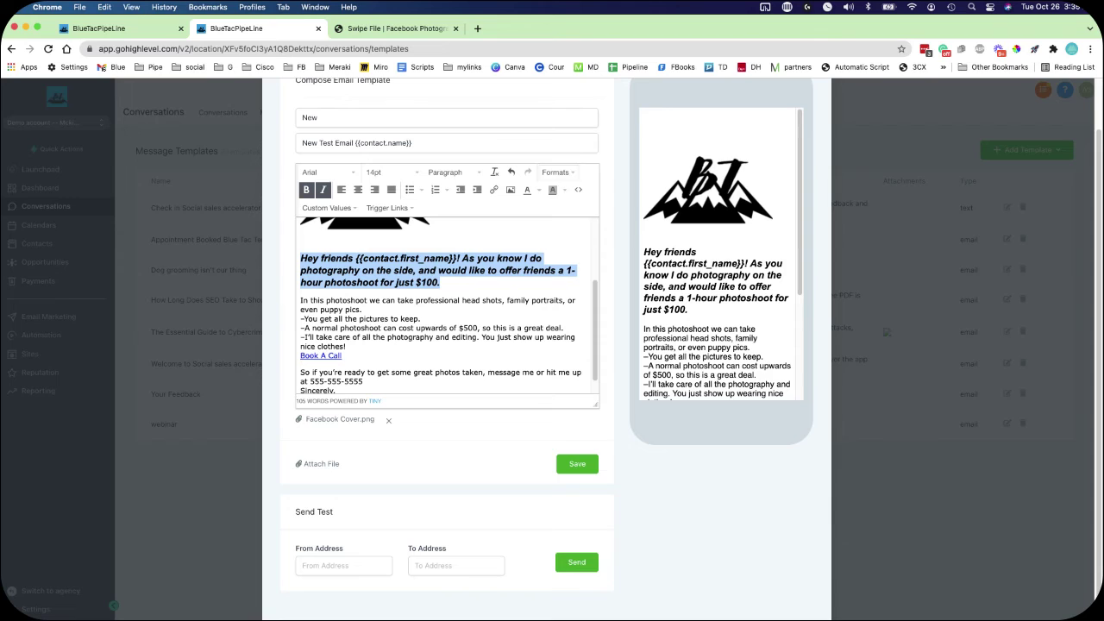
pyautogui.click(557, 172)
pyautogui.moveTo(561, 191)
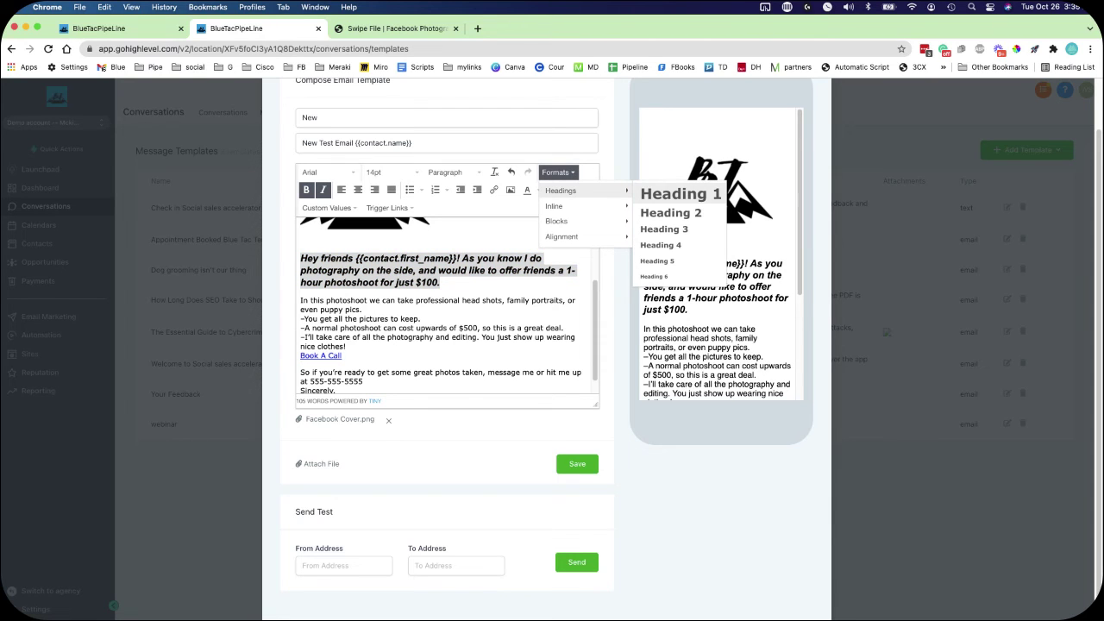
pyautogui.click(679, 193)
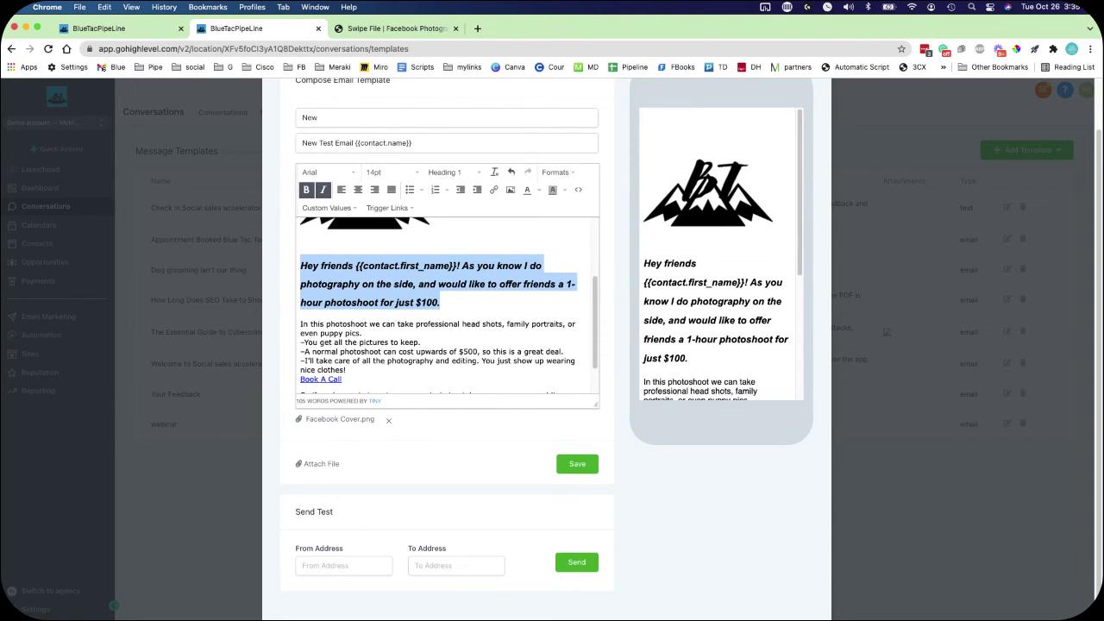
# Review the email preview down to the attached image and save the email template.
pyautogui.scroll(-3, 722, 253)
pyautogui.scroll(2, 721, 253)
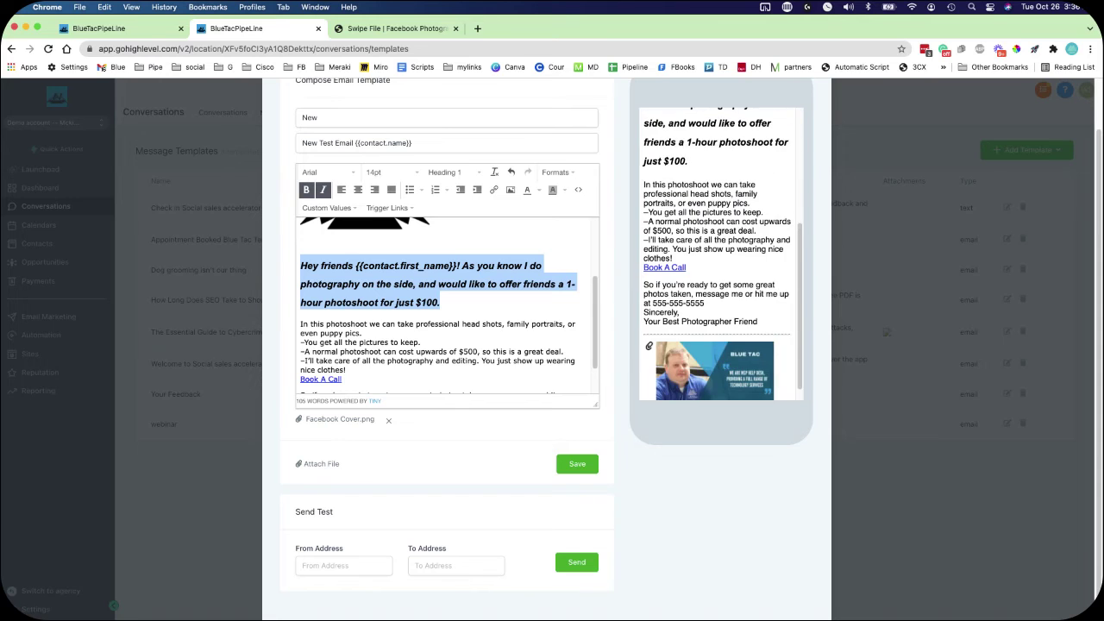
pyautogui.scroll(-2, 721, 254)
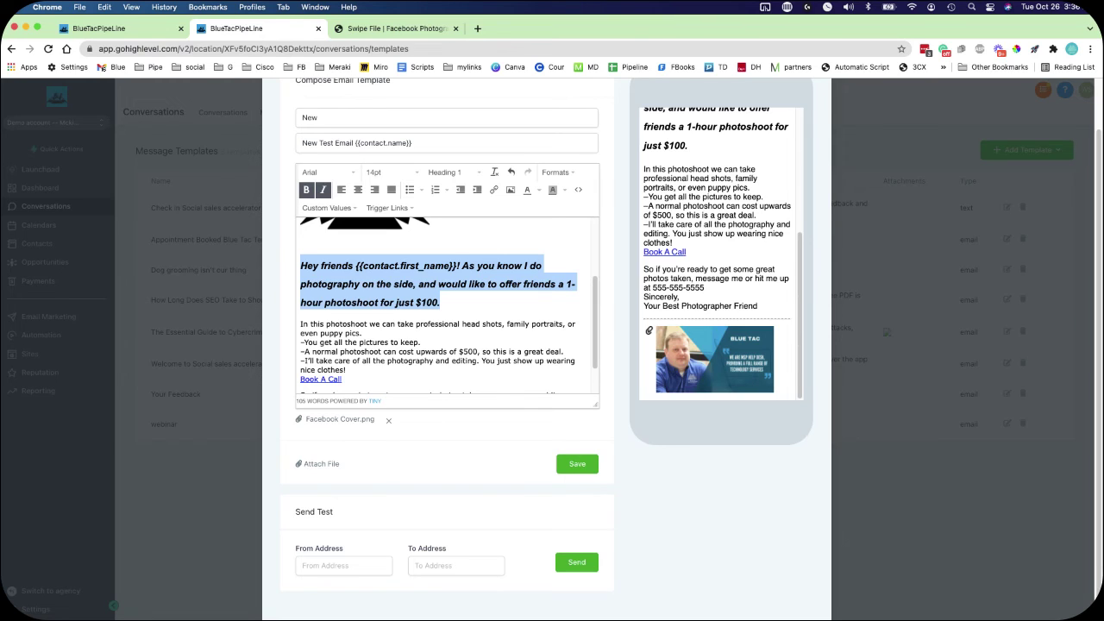
pyautogui.scroll(-1, 546, 345)
pyautogui.scroll(4, 547, 345)
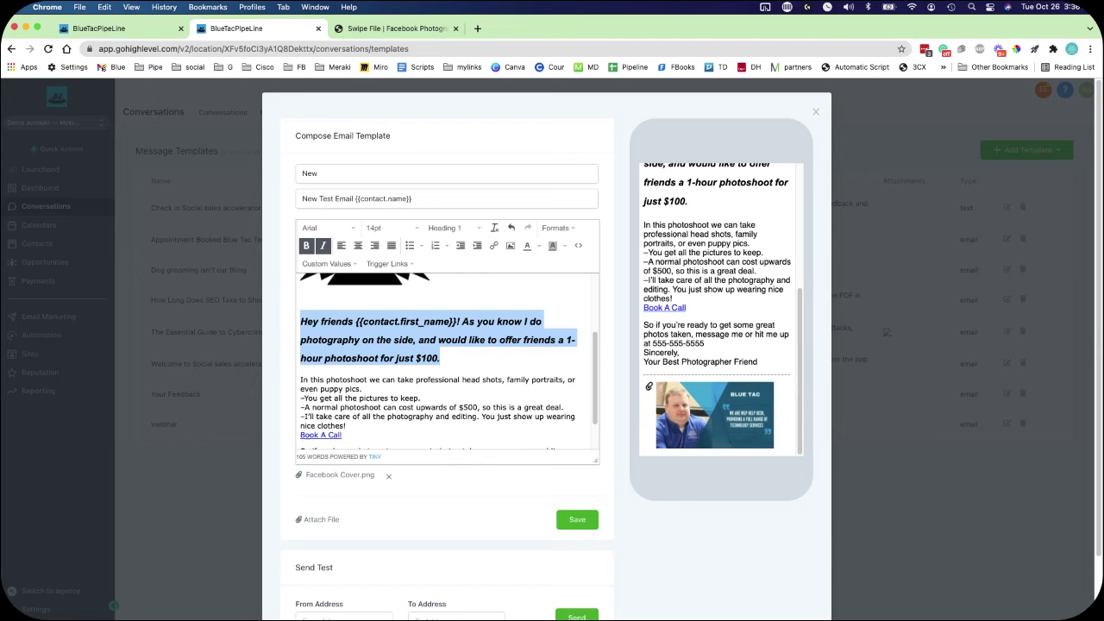
pyautogui.scroll(-1, 547, 345)
pyautogui.click(577, 447)
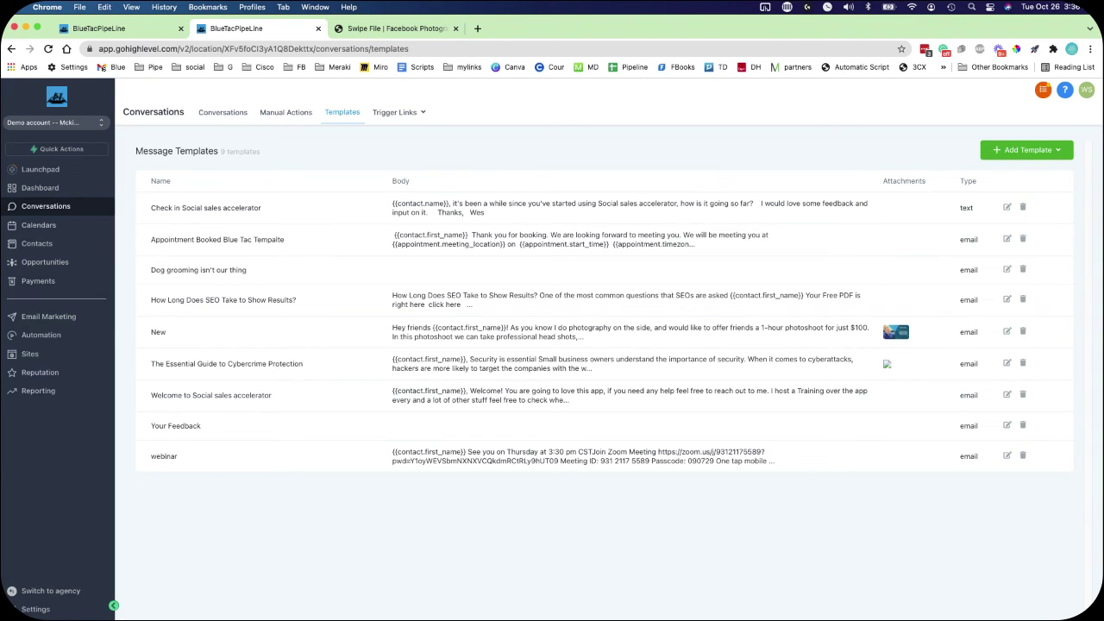
# Start a new text template and insert the contact's Full Name custom value in the message body.
pyautogui.click(1027, 149)
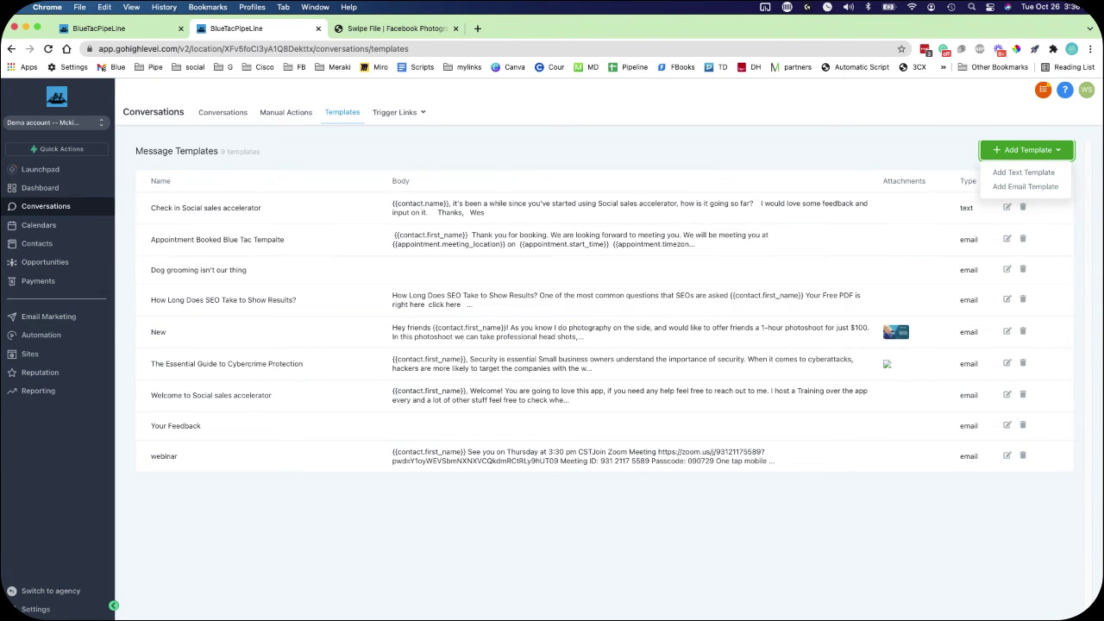
pyautogui.click(1023, 172)
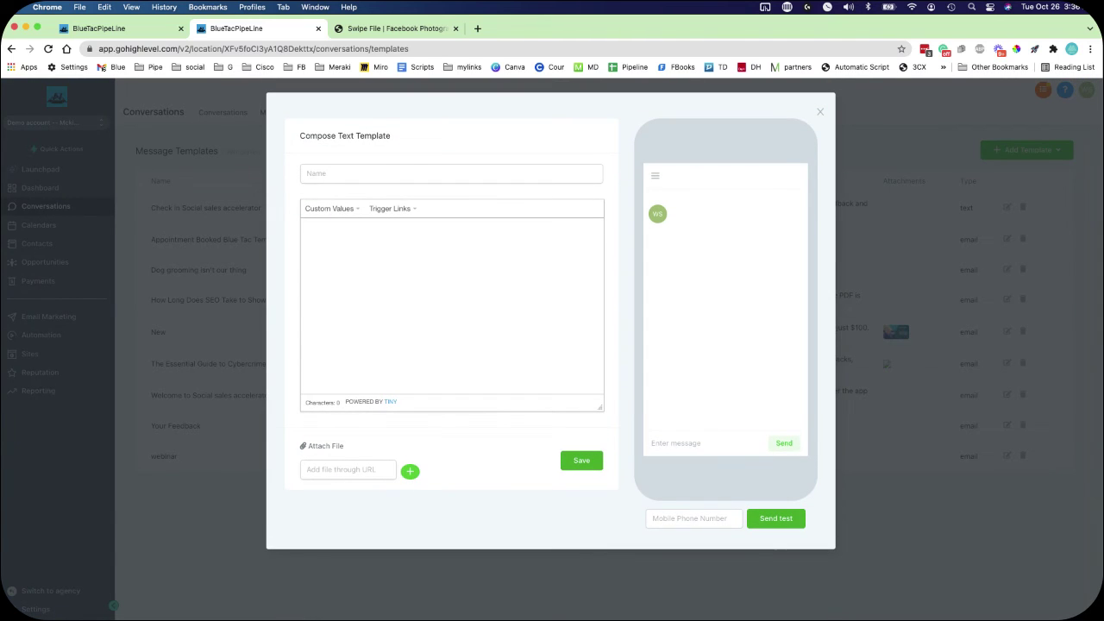
pyautogui.click(332, 208)
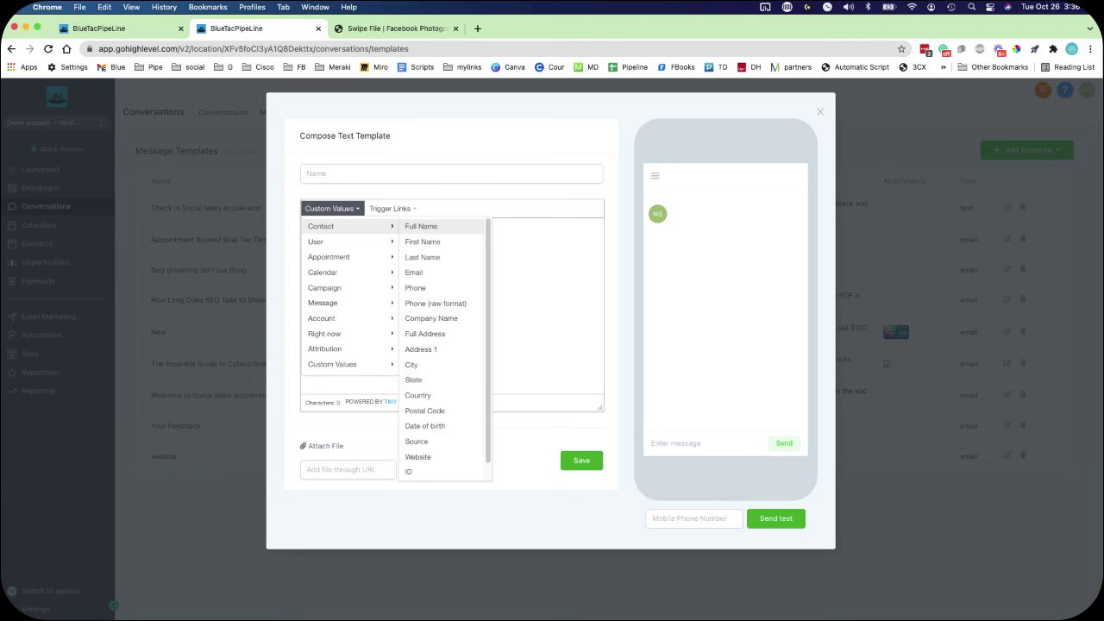
pyautogui.click(421, 226)
# Add the appointment's Start Date Time custom value after the contact name and write ",your Meeting is at" between the two values.
pyautogui.click(332, 208)
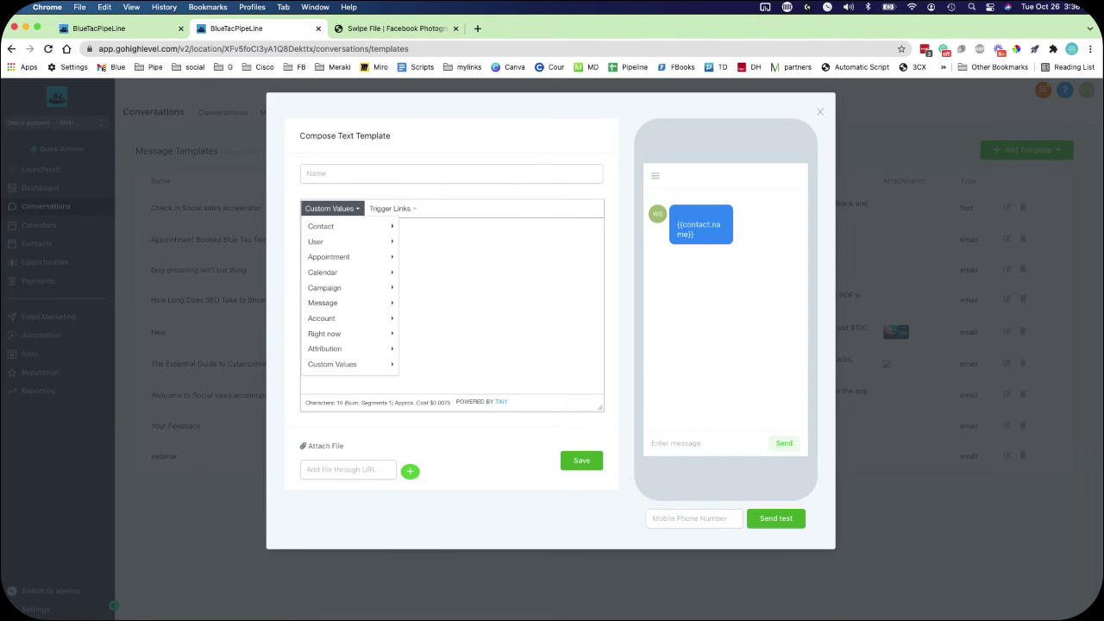
pyautogui.moveTo(345, 272)
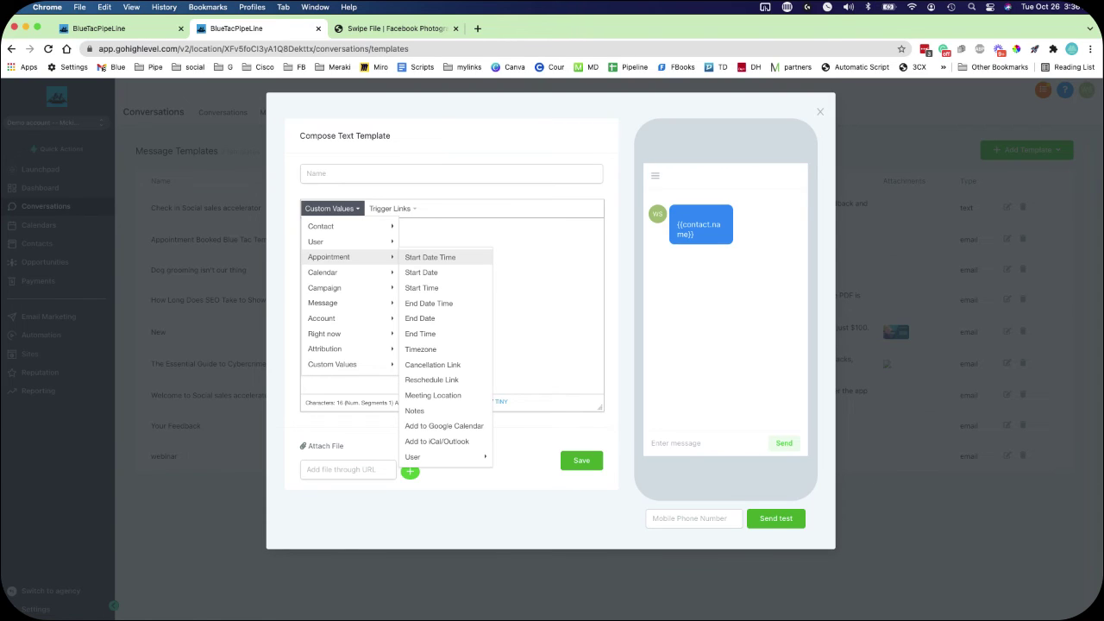
pyautogui.click(430, 257)
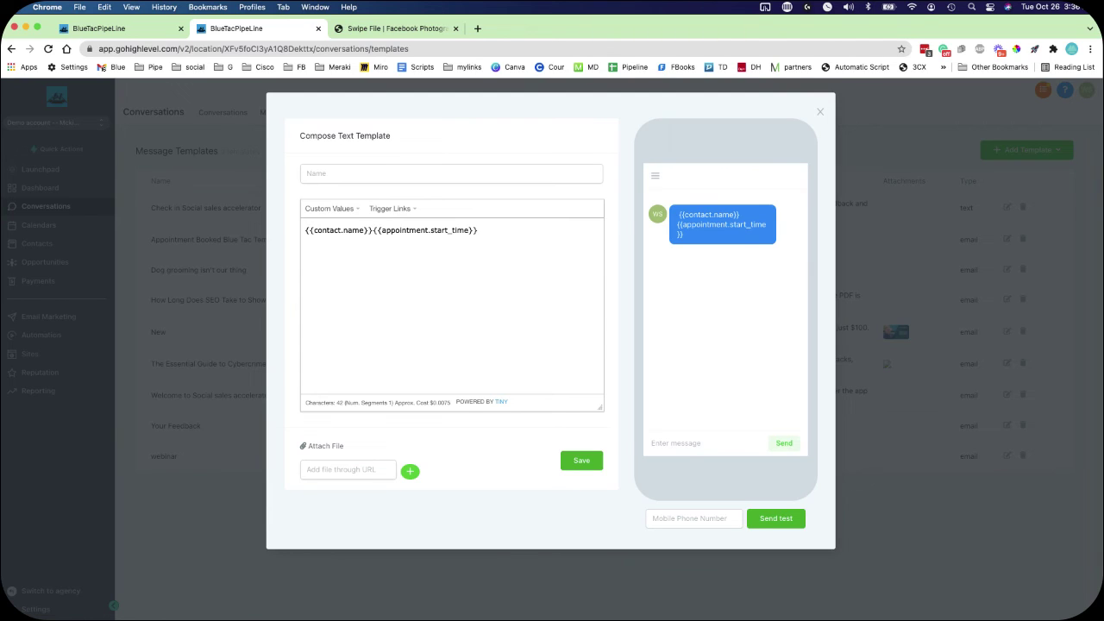
pyautogui.write(',your Meet')
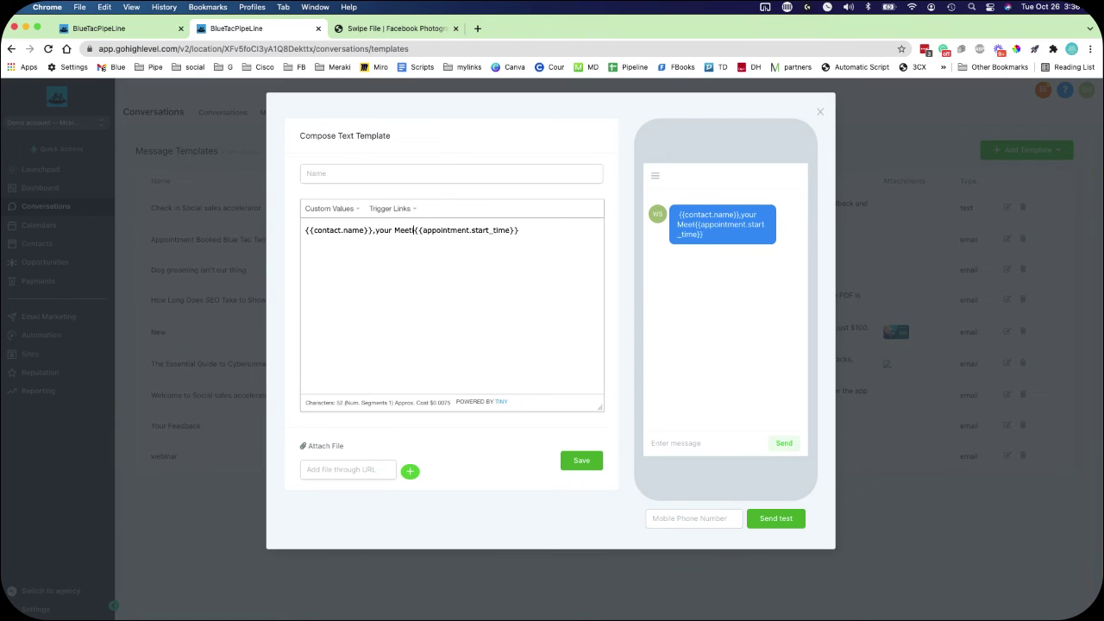
pyautogui.write('ing is at')
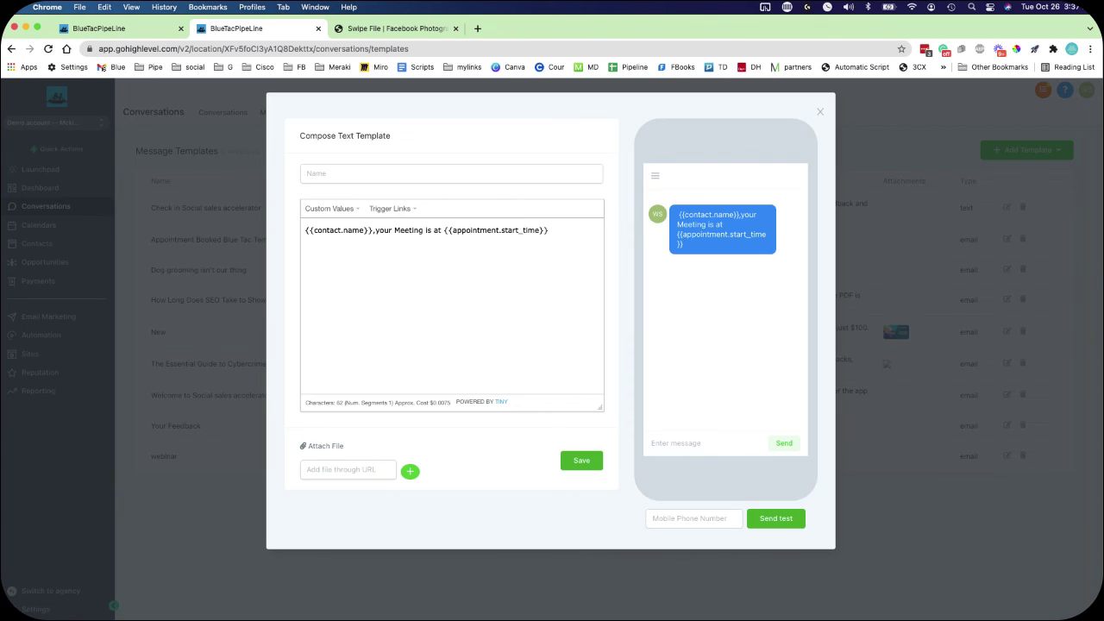
# Name the text template "New Text" and save it.
pyautogui.click(451, 173)
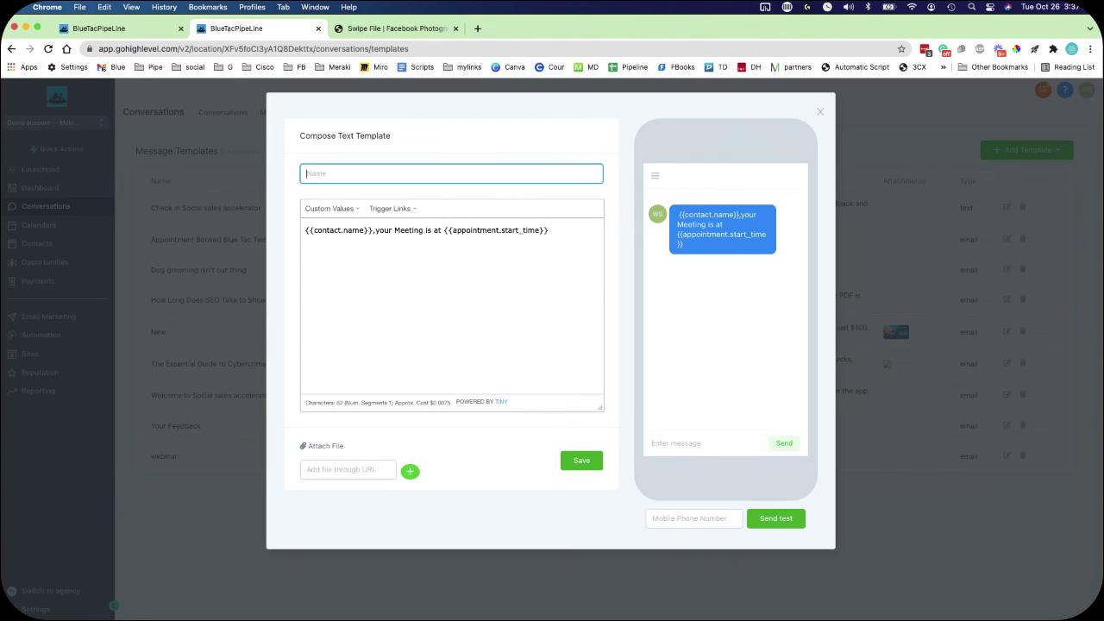
pyautogui.write('New Text')
pyautogui.click(693, 517)
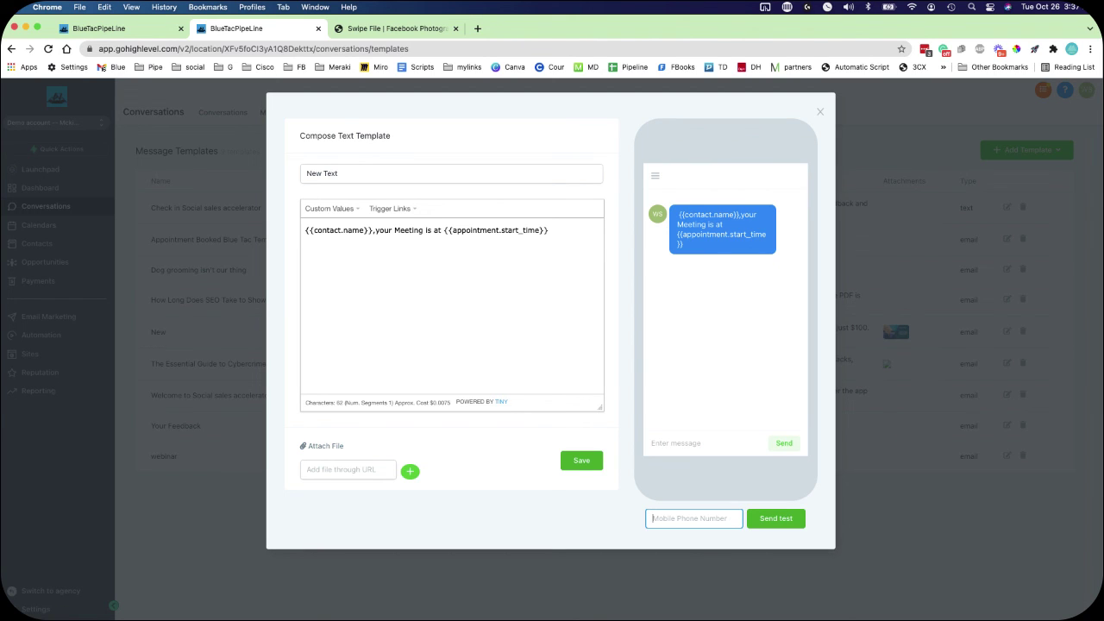
pyautogui.click(582, 460)
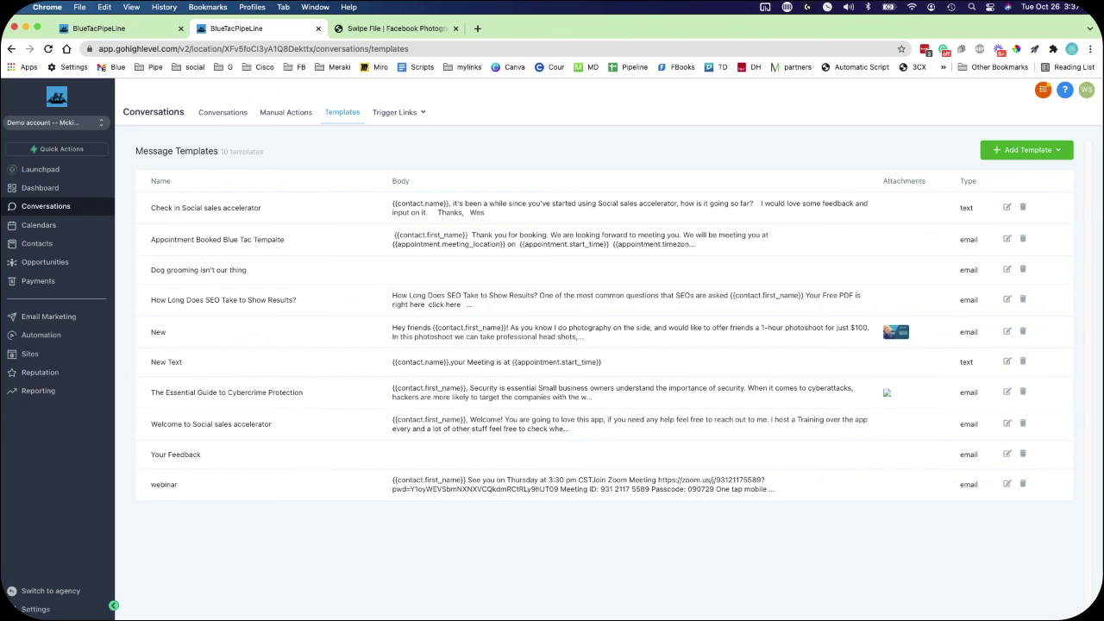